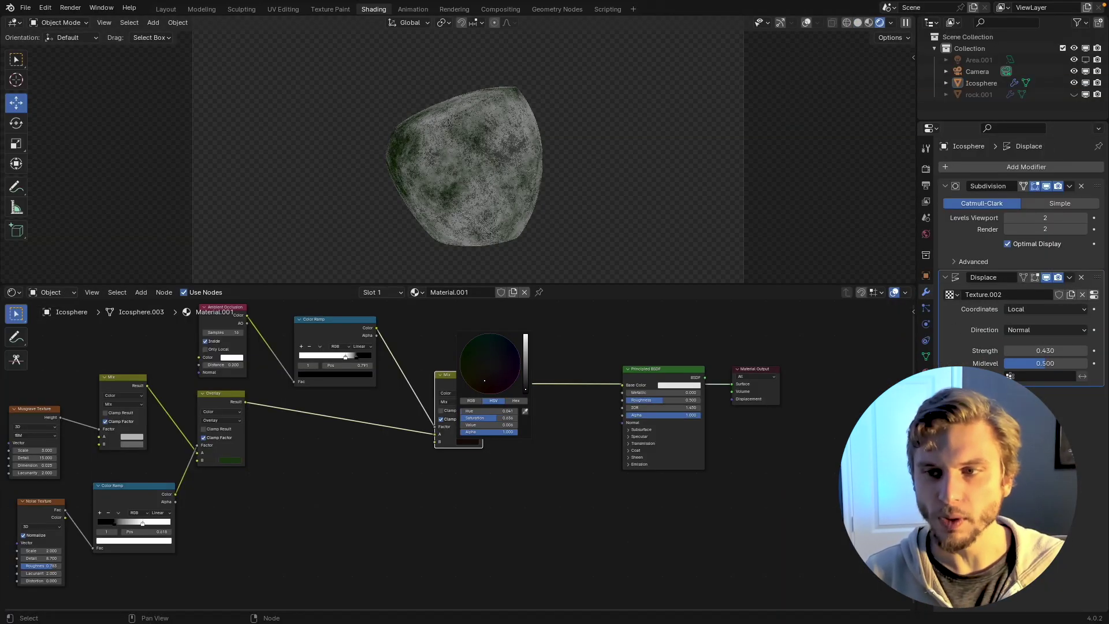
# Step: Tighten the edge mask's Color Ramp, darken the Mix node's red-brown B color, and move that node closer to the ramp
pyautogui.moveTo(346, 356)
pyautogui.mouseDown()
pyautogui.moveTo(328, 356)
pyautogui.moveTo(370, 356)
pyautogui.moveTo(353, 356)
pyautogui.mouseUp()
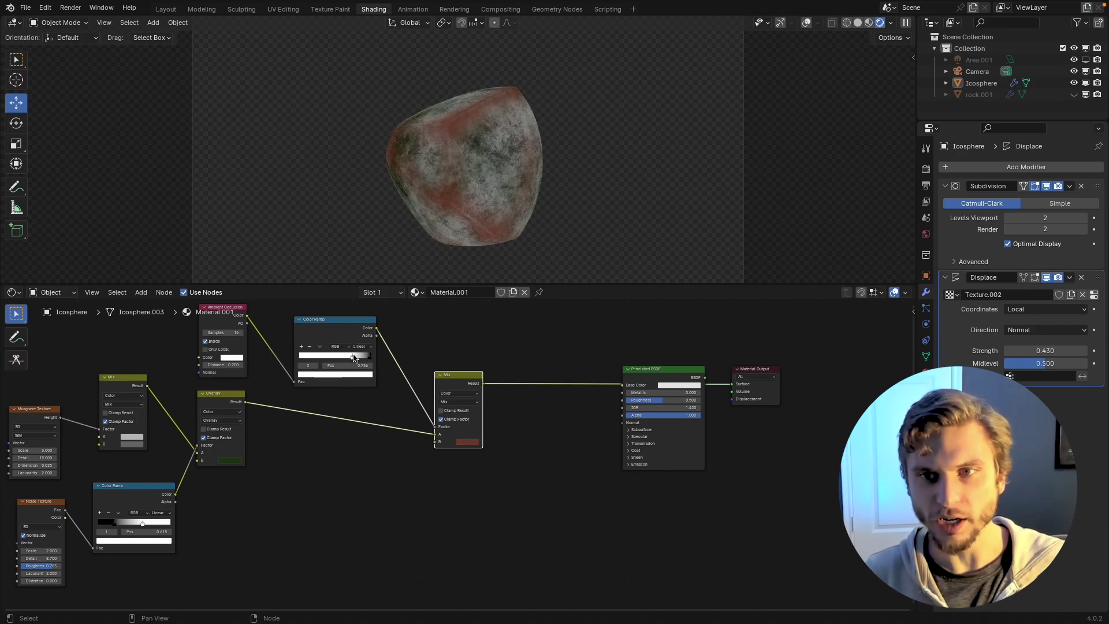
pyautogui.click(467, 442)
pyautogui.moveTo(524, 375); pyautogui.dragTo(525, 375)
pyautogui.press('g')
pyautogui.click(395, 365)
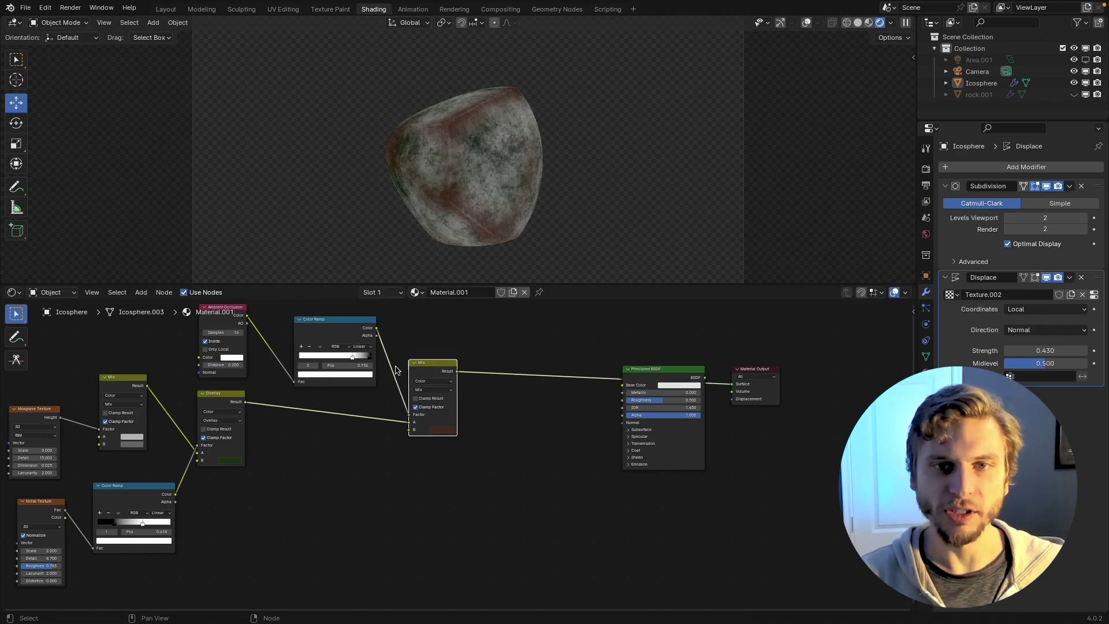
# Step: Make room by shifting the shader and output nodes, and place a duplicate of the Ambient Occlusion node above the Mix node
pyautogui.moveTo(510, 341); pyautogui.dragTo(514, 356, button='middle')
pyautogui.moveTo(607, 367); pyautogui.dragTo(762, 463)
pyautogui.moveTo(673, 389); pyautogui.dragTo(740, 393)
pyautogui.click(227, 332)
pyautogui.hotkey('shift', 'd')
pyautogui.click(498, 335)
pyautogui.moveTo(438, 397); pyautogui.dragTo(438, 421)
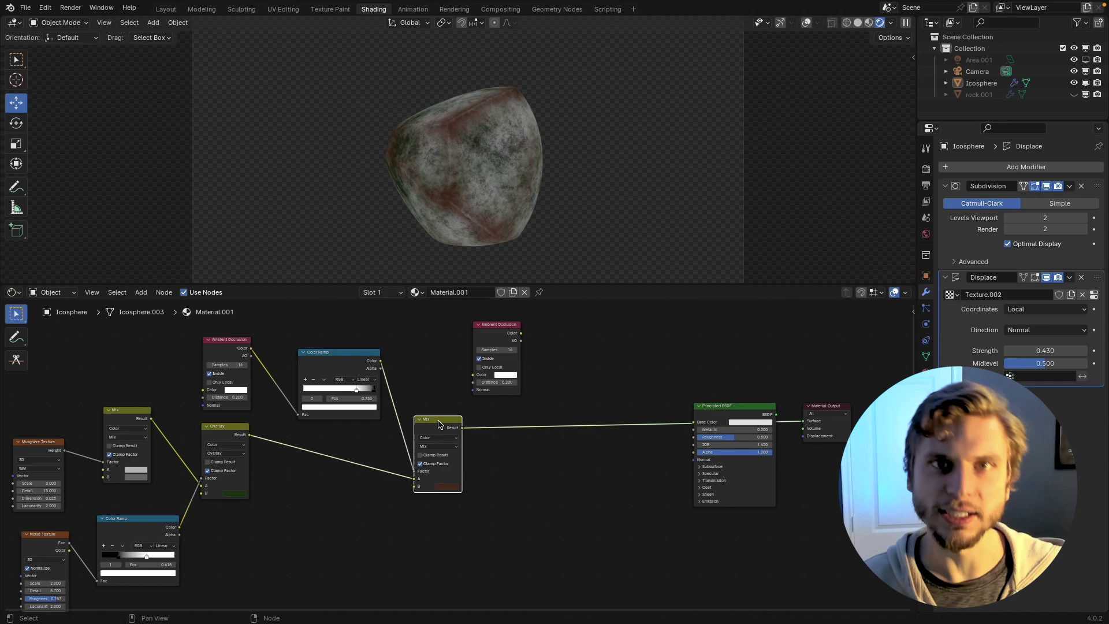
# Step: Tidy the node positions and preview the duplicated Ambient Occlusion node with its distance set to 0.02
pyautogui.moveTo(341, 354); pyautogui.dragTo(331, 356)
pyautogui.moveTo(497, 342); pyautogui.dragTo(459, 344)
pyautogui.keyDown('ctrl'); pyautogui.keyDown('shift'); pyautogui.click(459, 344); pyautogui.keyUp('shift'); pyautogui.keyUp('ctrl')
pyautogui.click(467, 387)
pyautogui.write('.02')
pyautogui.press('Return')
# Step: Add a Color Ramp after the duplicated Ambient Occlusion node, narrow its transition to thin edges, and set the occlusion distance to 0.01
pyautogui.hotkey('shift', 'a')
pyautogui.write('col')
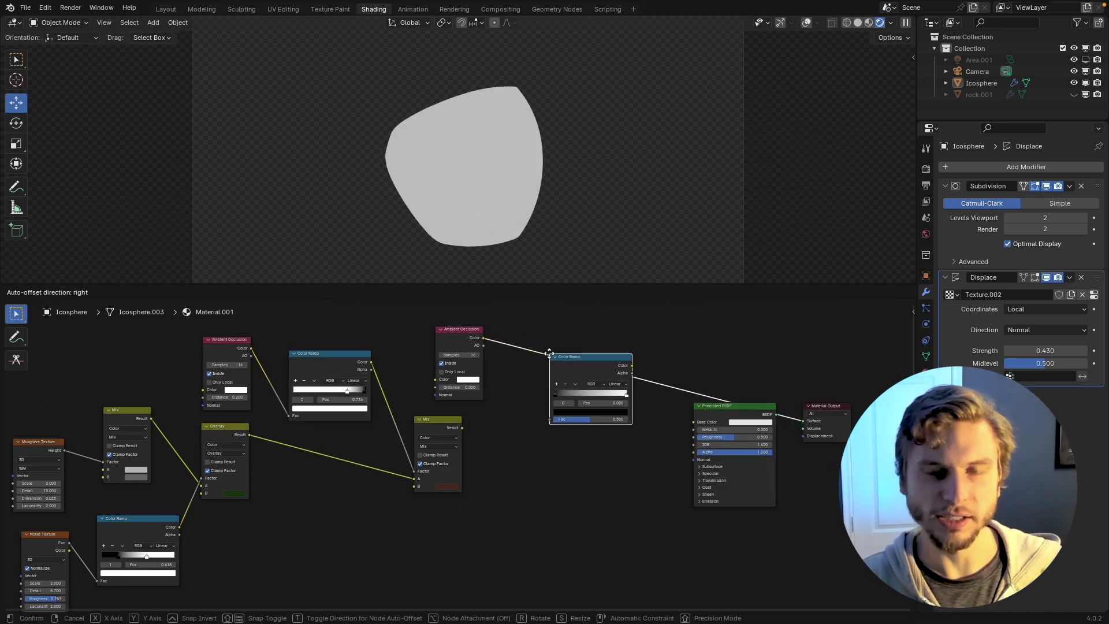
pyautogui.click(527, 351)
pyautogui.moveTo(543, 390); pyautogui.dragTo(577, 391)
pyautogui.moveTo(583, 391)
pyautogui.mouseDown()
pyautogui.moveTo(604, 391)
pyautogui.moveTo(581, 390)
pyautogui.moveTo(593, 391)
pyautogui.mouseUp()
pyautogui.click(467, 389)
pyautogui.write('.01')
pyautogui.press('Return')
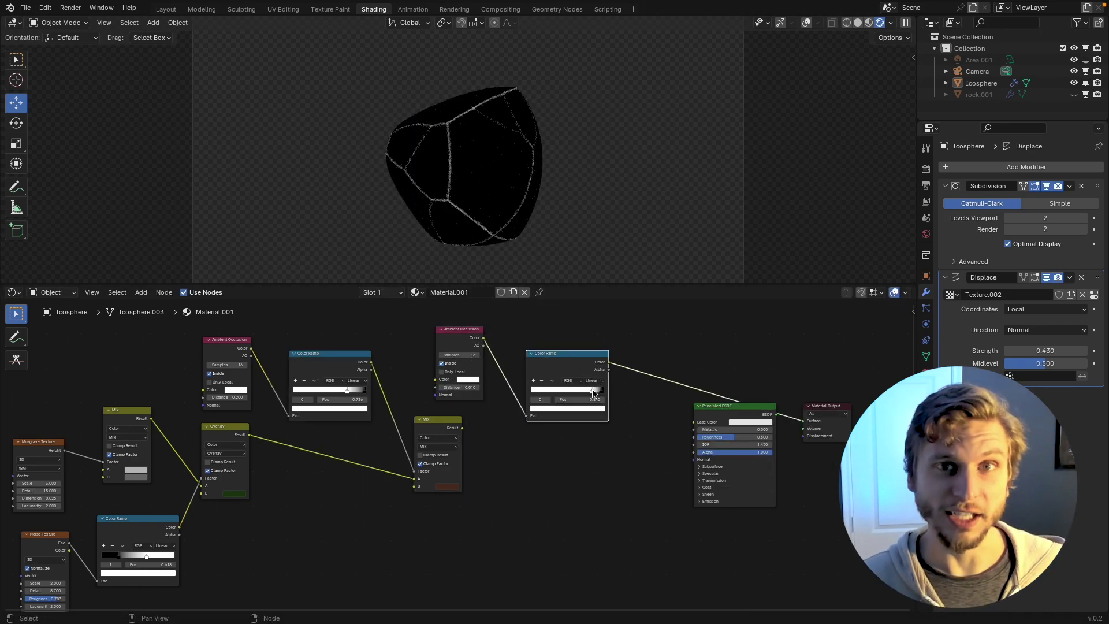
# Step: Select the second Ambient Occlusion and Color Ramp pair, and preview the unconnected Color Ramp's output on the rock
pyautogui.moveTo(419, 318); pyautogui.dragTo(568, 368)
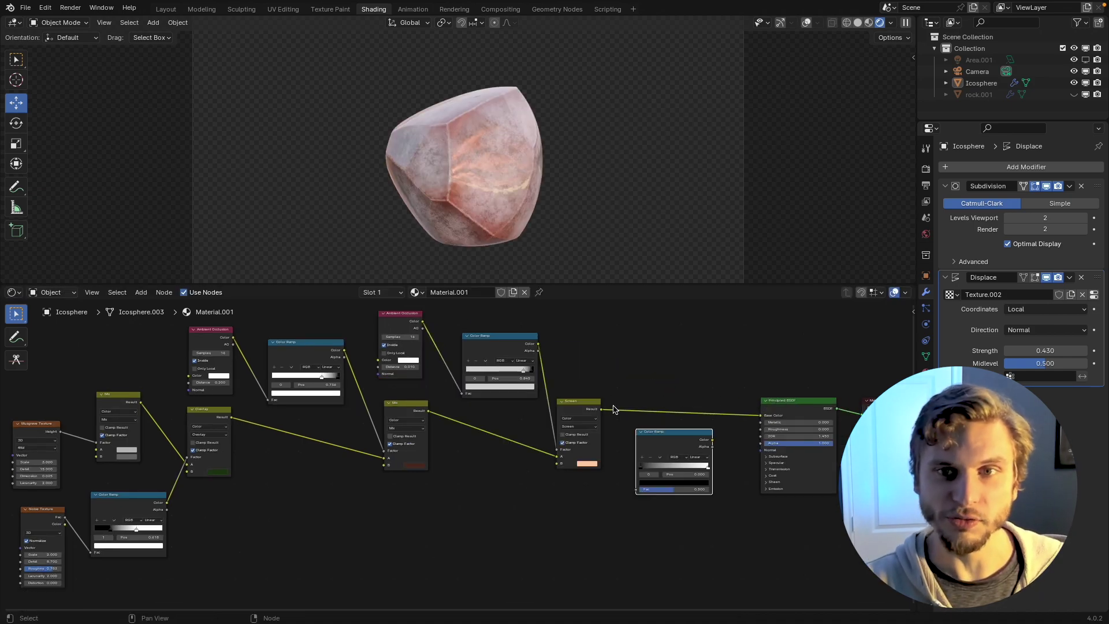
pyautogui.keyDown('ctrl'); pyautogui.keyDown('shift'); pyautogui.click(643, 465); pyautogui.keyUp('shift'); pyautogui.keyUp('ctrl')
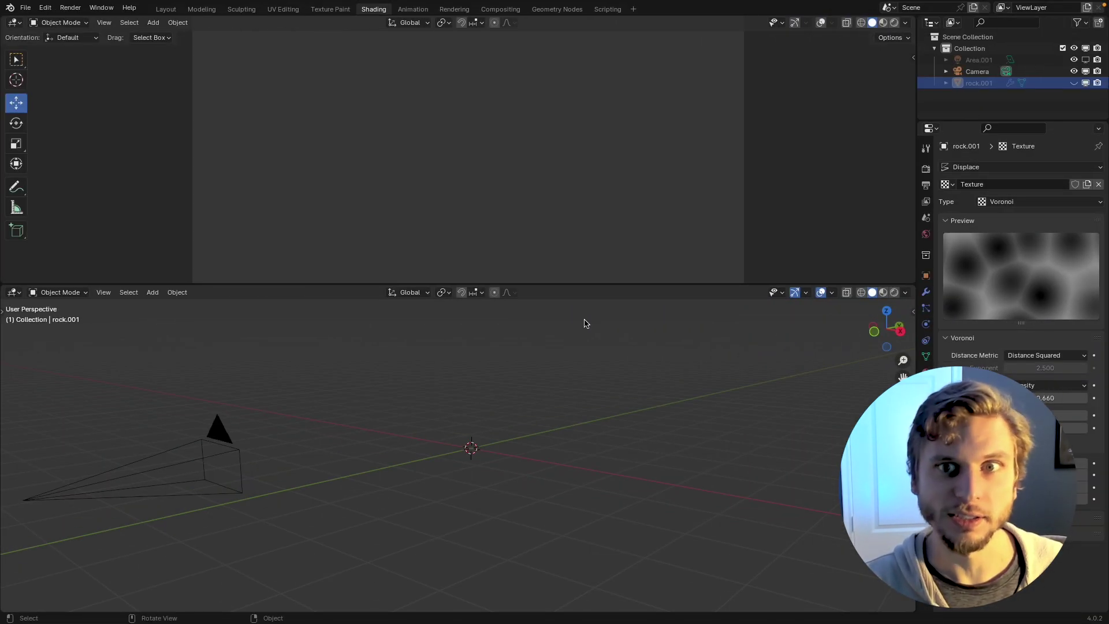
# Step: Add an ico sphere with 5 subdivisions at the origin and shade it smooth
pyautogui.hotkey('shift', 'a')
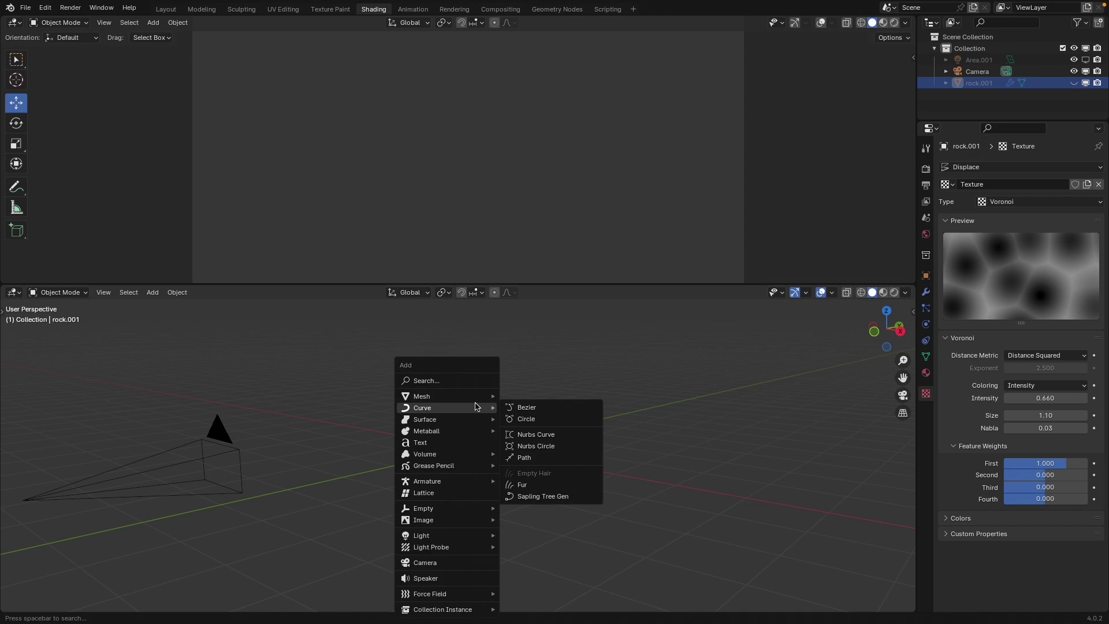
pyautogui.moveTo(479, 397)
pyautogui.click(558, 442)
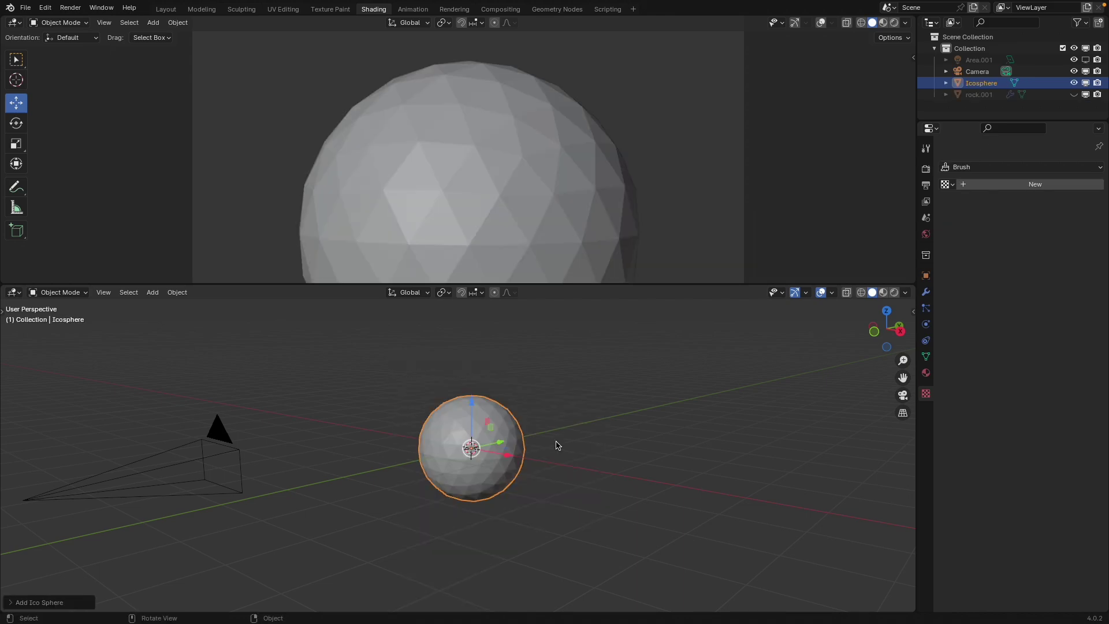
pyautogui.click(64, 600)
pyautogui.click(154, 489)
pyautogui.click(155, 489)
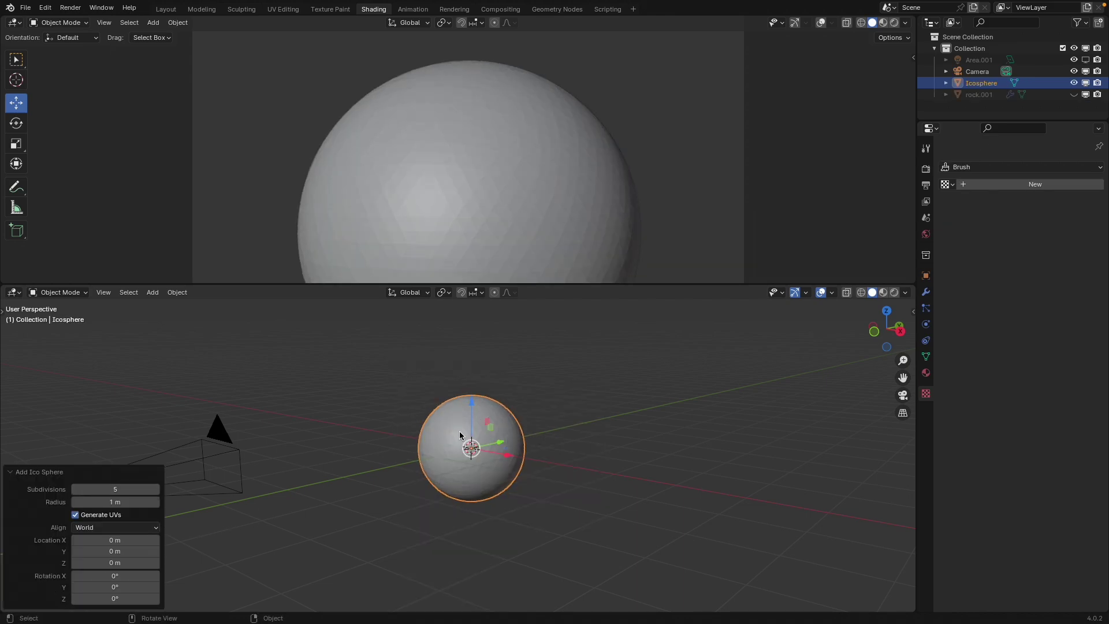
pyautogui.rightClick(461, 434)
pyautogui.click(456, 408)
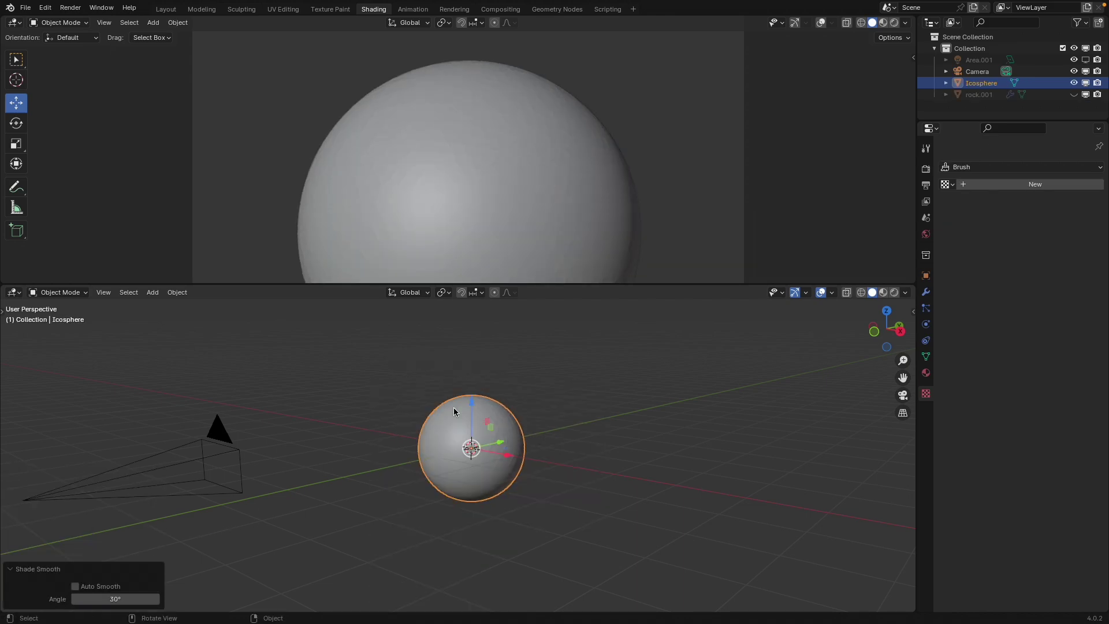
# Step: Add a Subdivision Surface modifier and a Displace modifier to the ico sphere
pyautogui.click(926, 292)
pyautogui.click(1000, 161)
pyautogui.moveTo(975, 149)
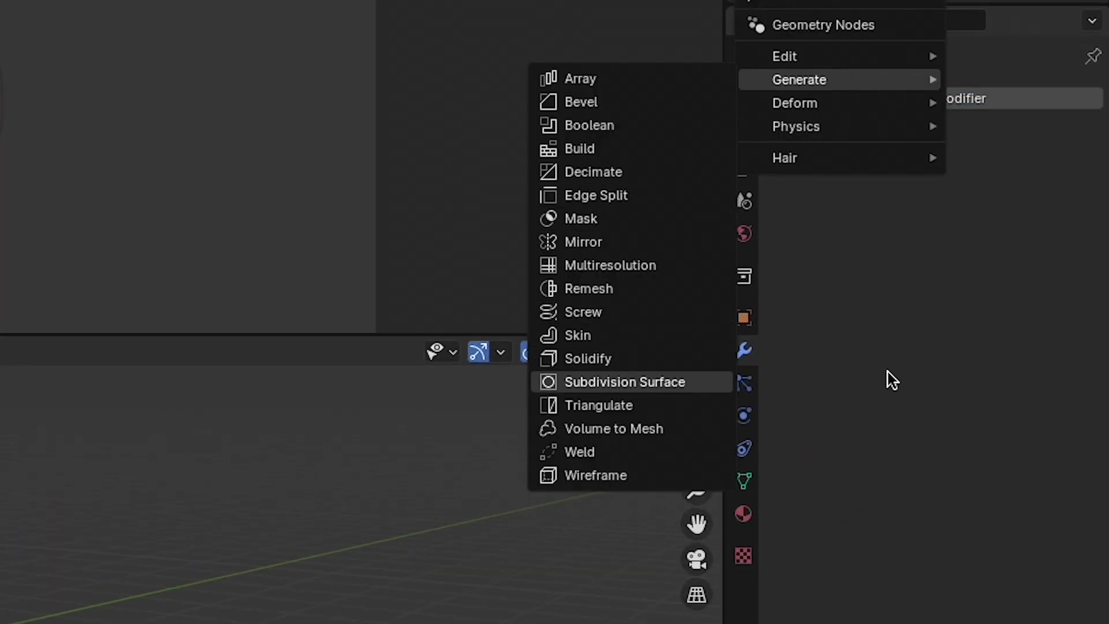
pyautogui.press('Return')
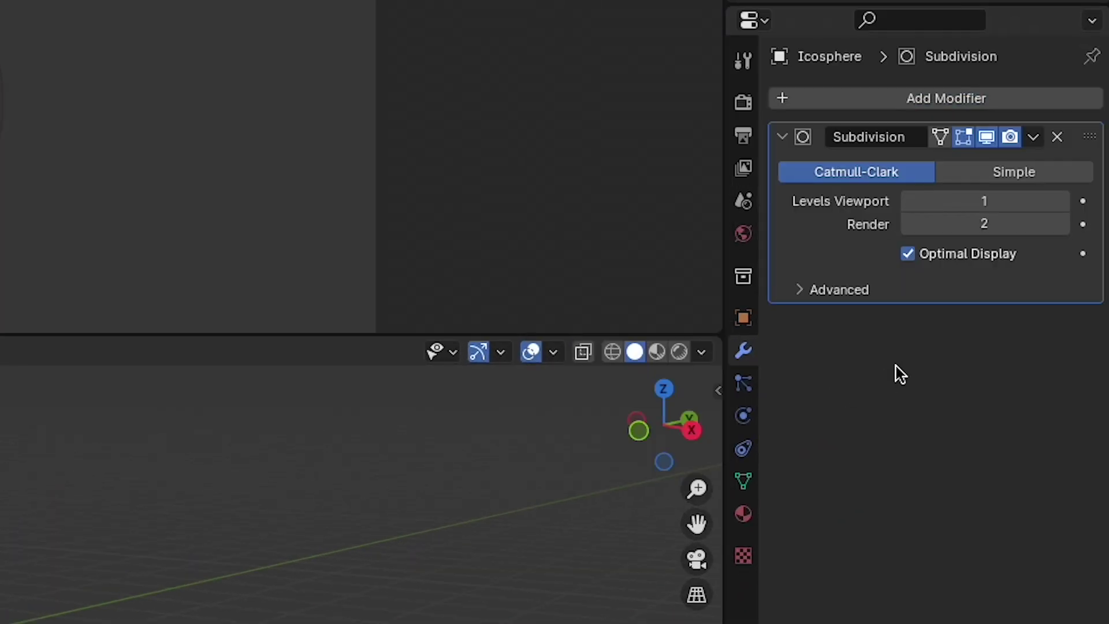
pyautogui.click(992, 99)
pyautogui.moveTo(901, 116)
pyautogui.click(669, 186)
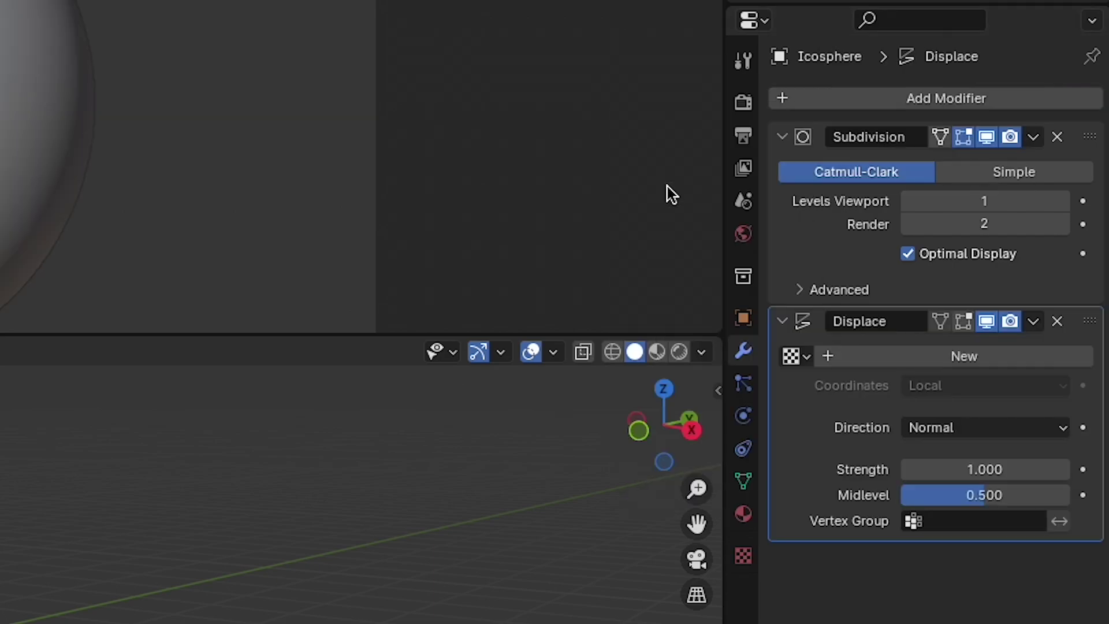
# Step: Create a Voronoi texture for the Displace modifier with its distance metric set to Distance Squared
pyautogui.click(1028, 347)
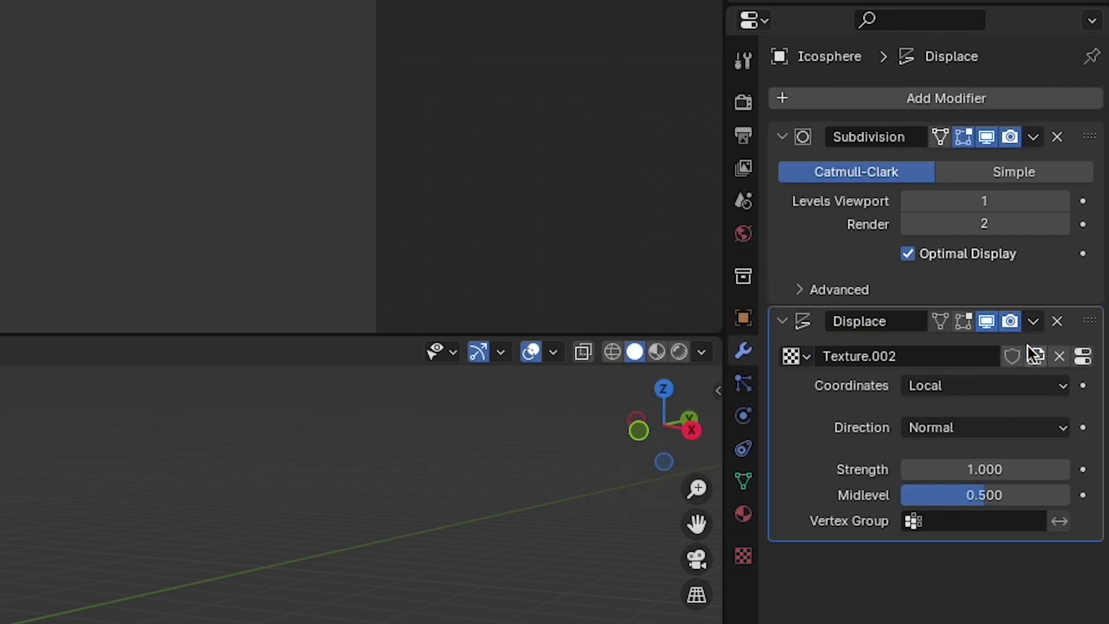
pyautogui.click(1083, 356)
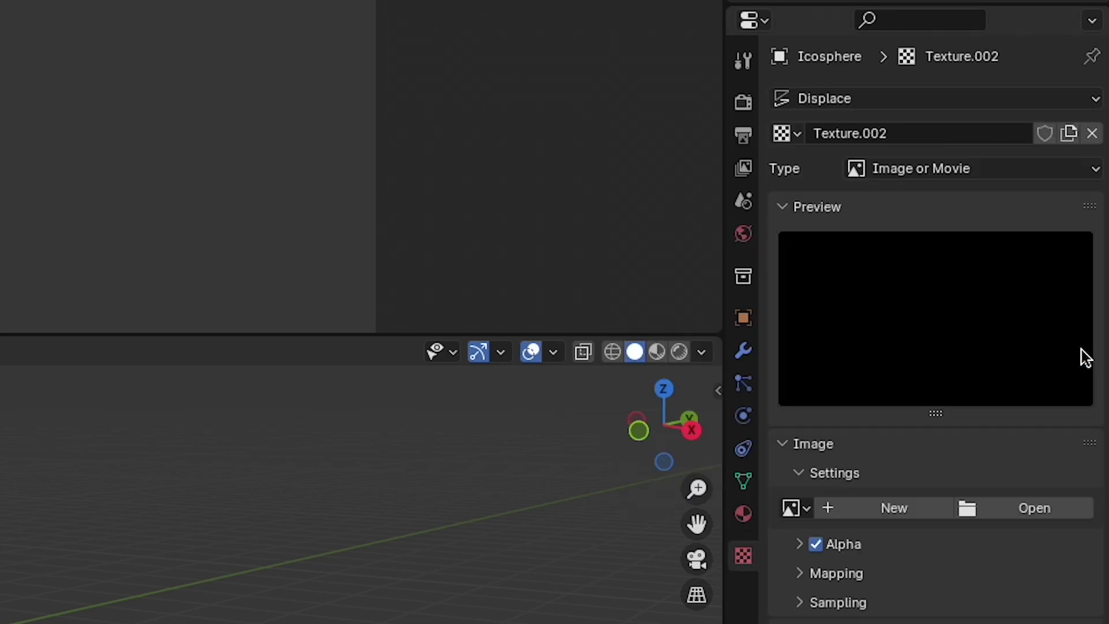
pyautogui.click(956, 169)
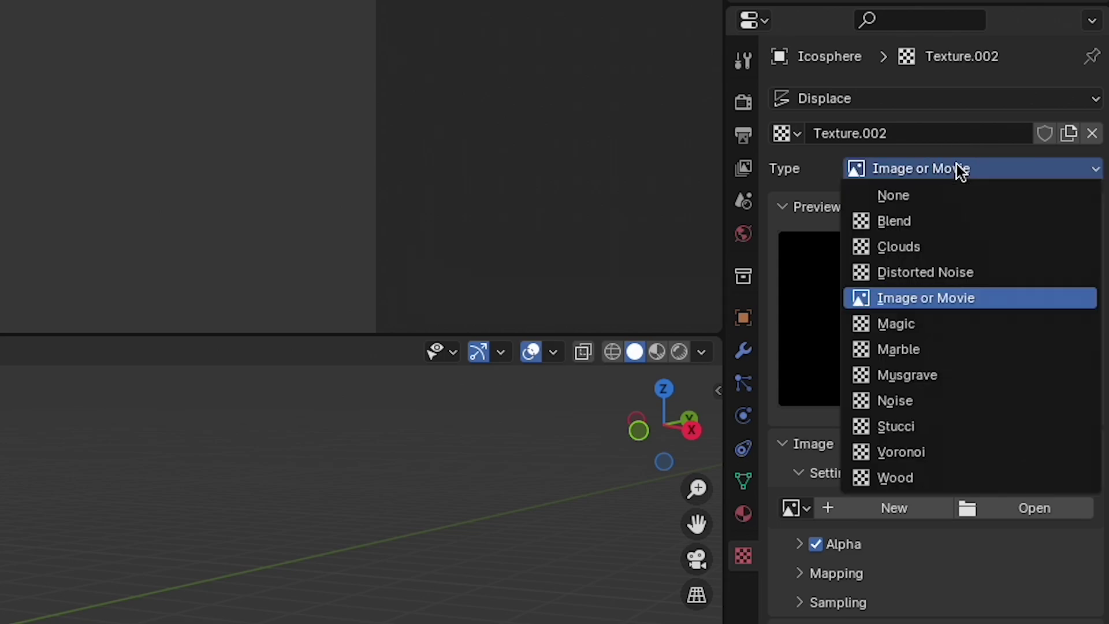
pyautogui.click(903, 453)
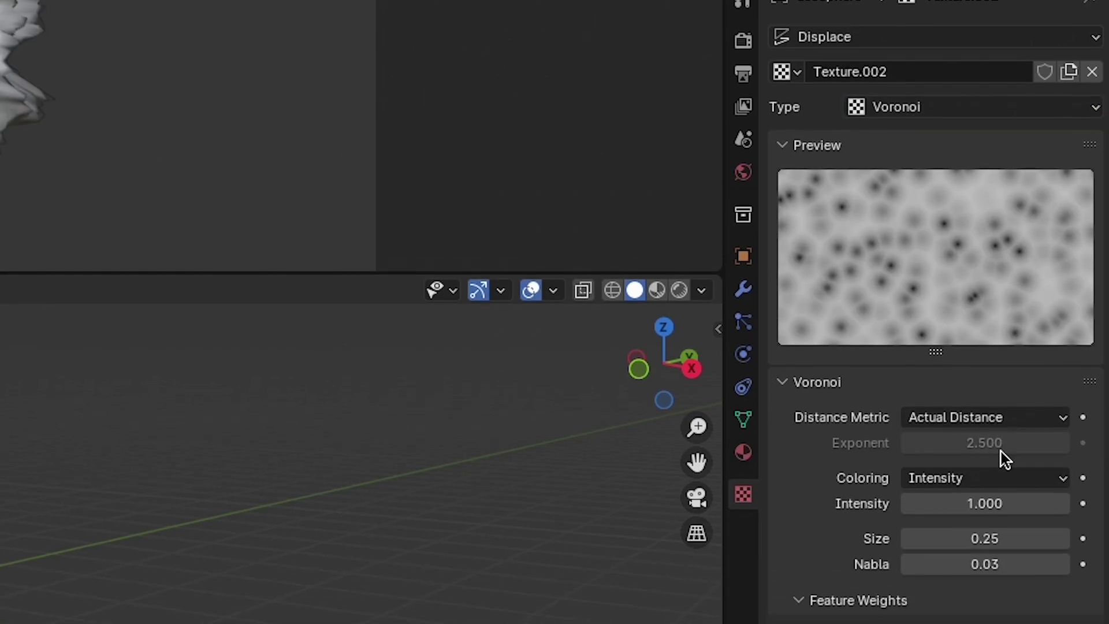
pyautogui.click(989, 478)
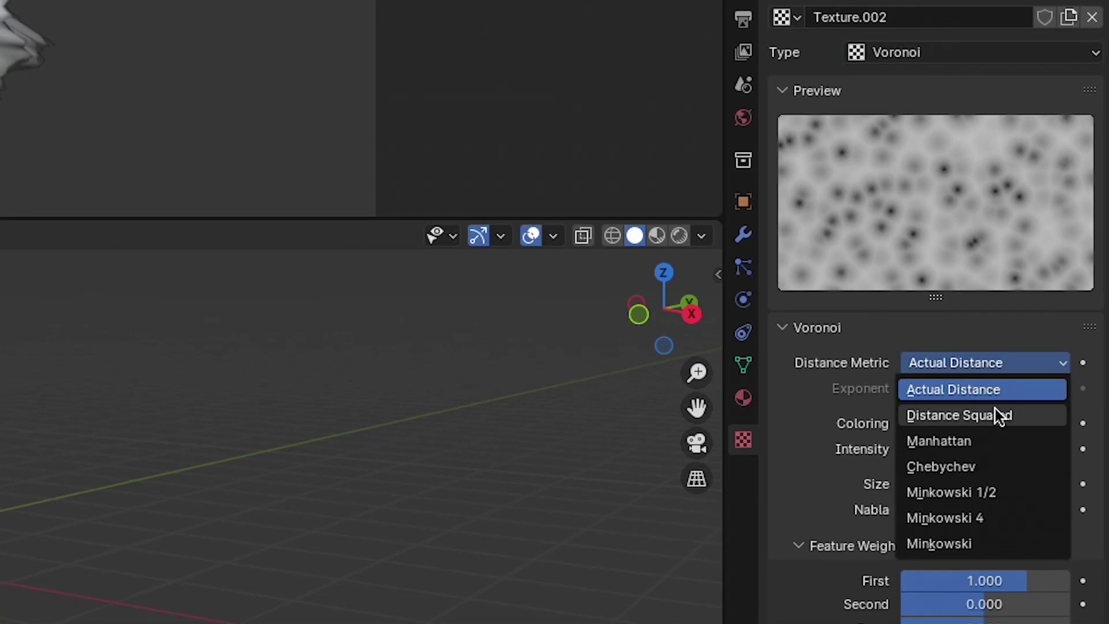
pyautogui.click(996, 415)
# Step: Try Voronoi texture sizes of 2 and 1, and settle on a size of 1.25
pyautogui.click(963, 484)
pyautogui.write('2')
pyautogui.press('Return')
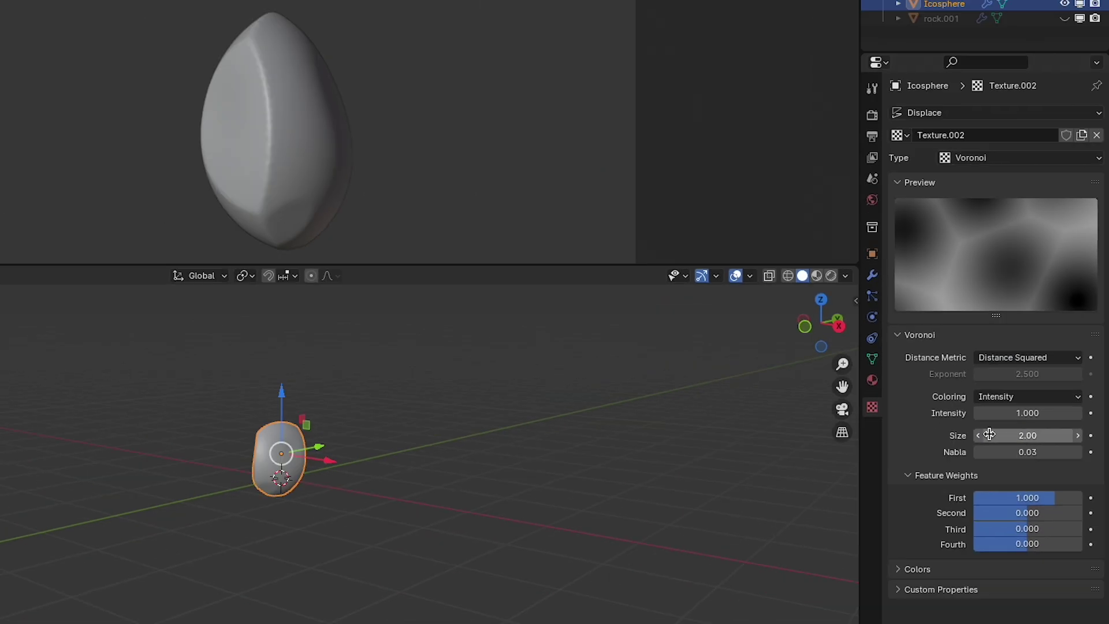
pyautogui.click(1023, 435)
pyautogui.write('1')
pyautogui.press('Return')
pyautogui.click(1023, 435)
pyautogui.write('1.25')
pyautogui.press('Return')
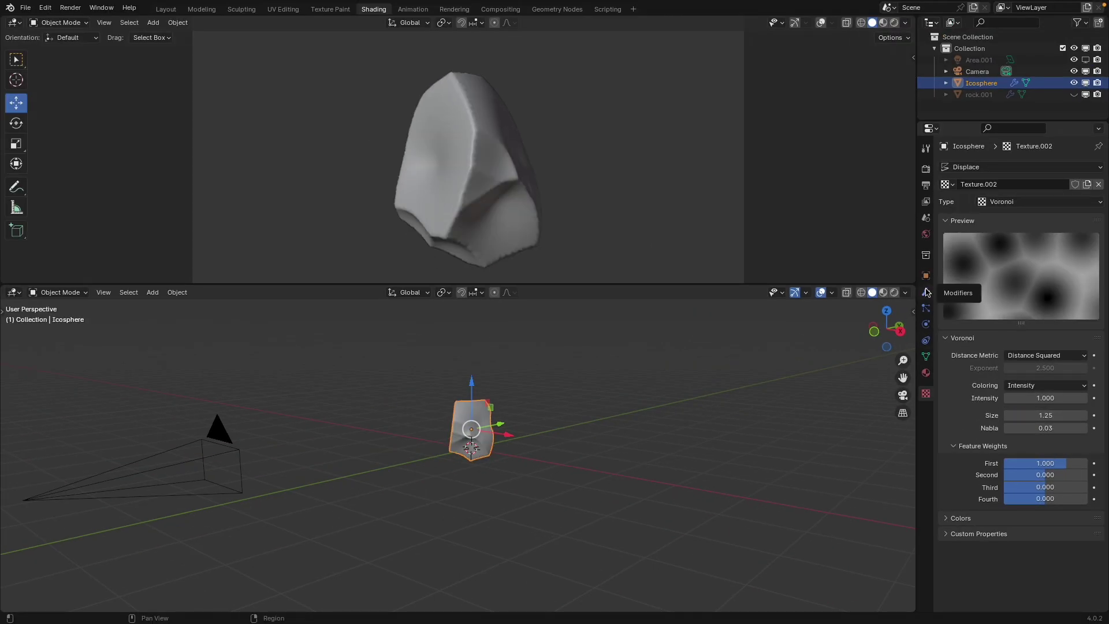
# Step: Set the Displace strength to 0.43 and rotate the rock freely until a broad flat face points at the camera
pyautogui.click(926, 293)
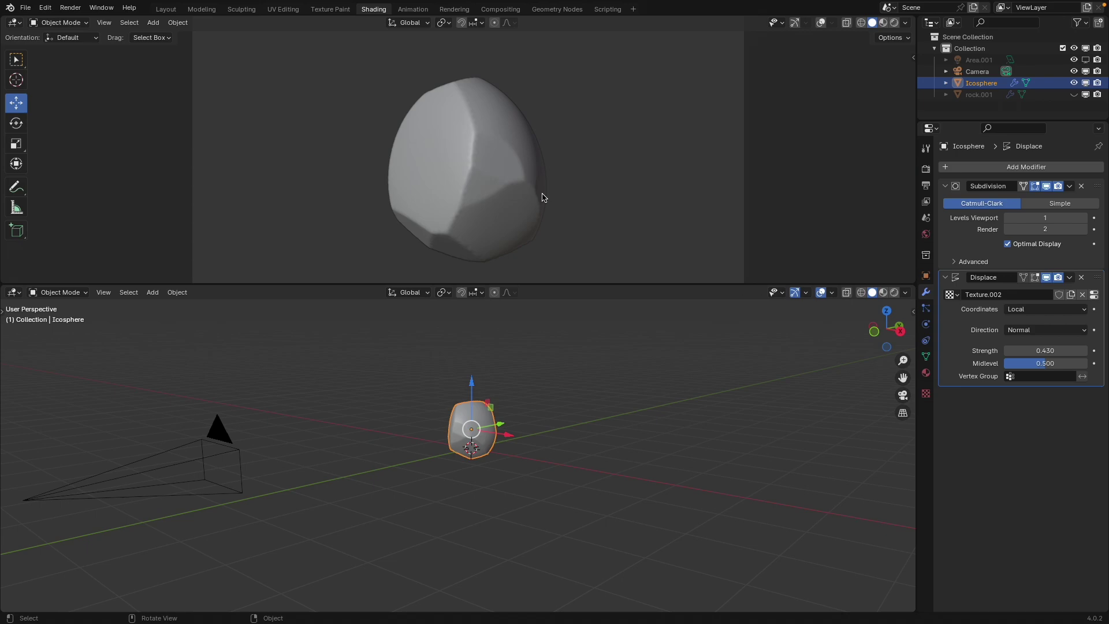
pyautogui.press('r')
pyautogui.press('r')
pyautogui.click(559, 130)
pyautogui.press('r')
pyautogui.press('r')
pyautogui.click(543, 202)
pyautogui.click(536, 350)
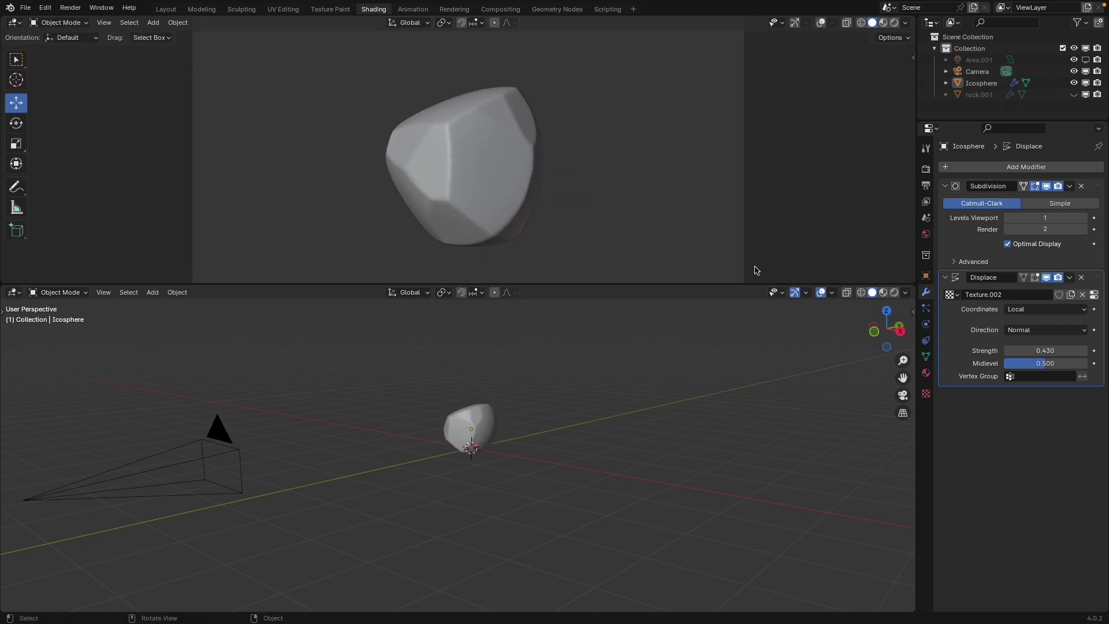
# Step: Set the Subdivision modifier's viewport level to 2 and change the perspective viewport into a Shader Editor
pyautogui.hotkey('ctrl', '2')
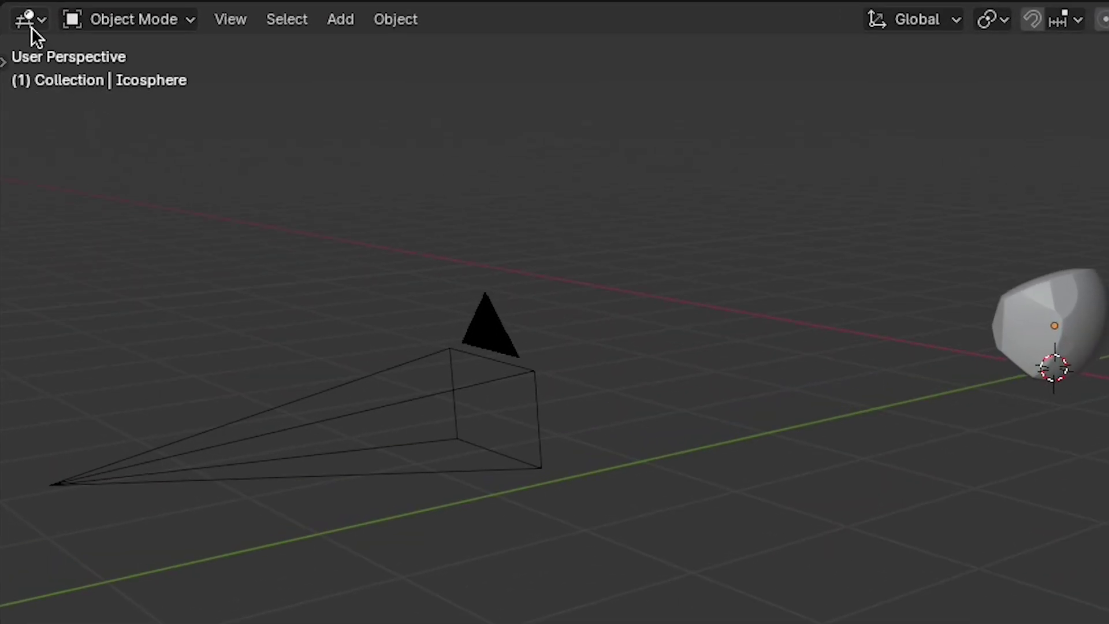
pyautogui.click(14, 293)
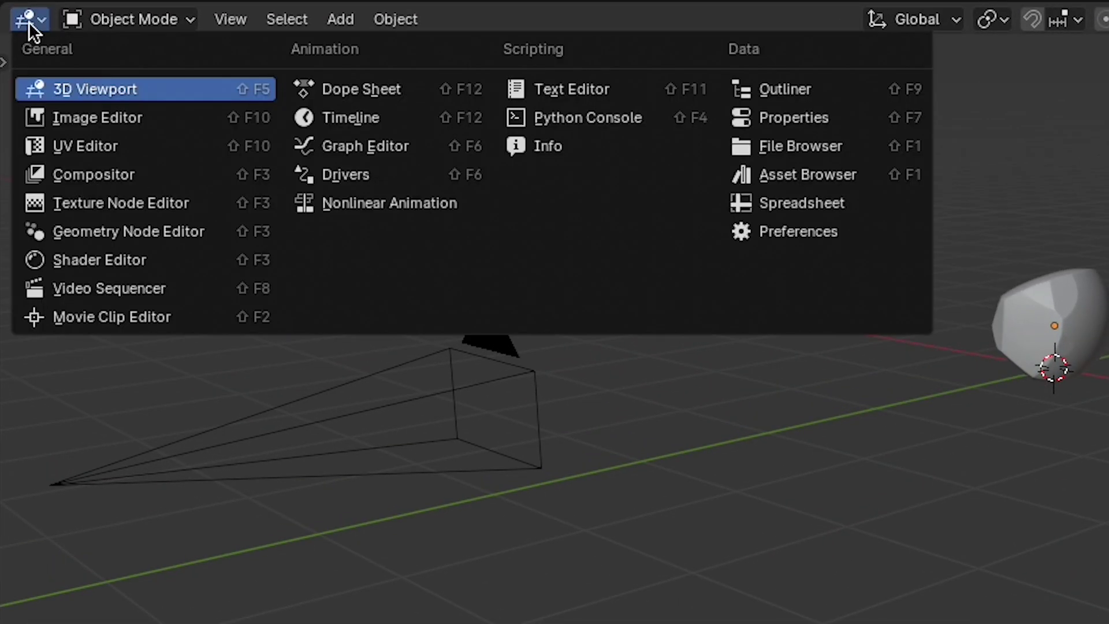
pyautogui.click(137, 255)
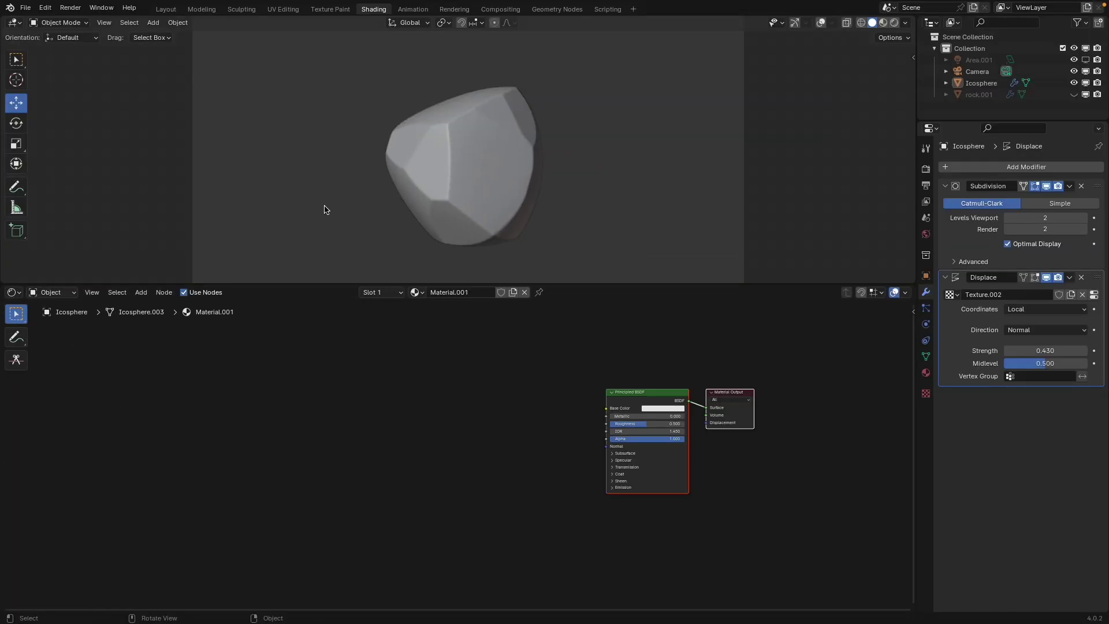
# Step: Display the rock in the camera viewport with Rendered shading
pyautogui.press('z')
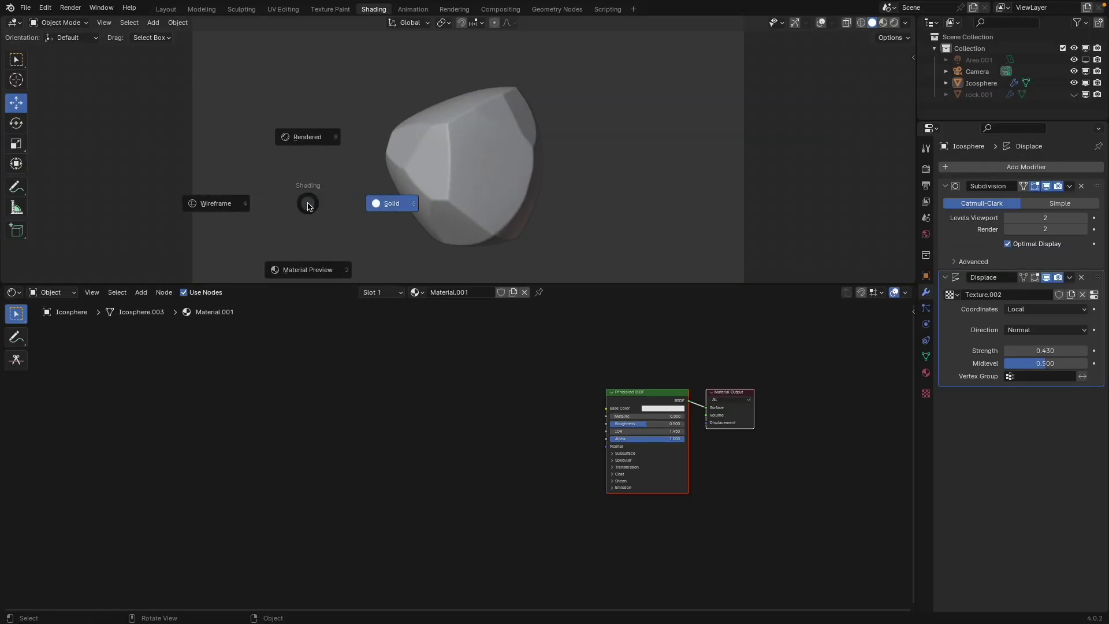
pyautogui.click(310, 120)
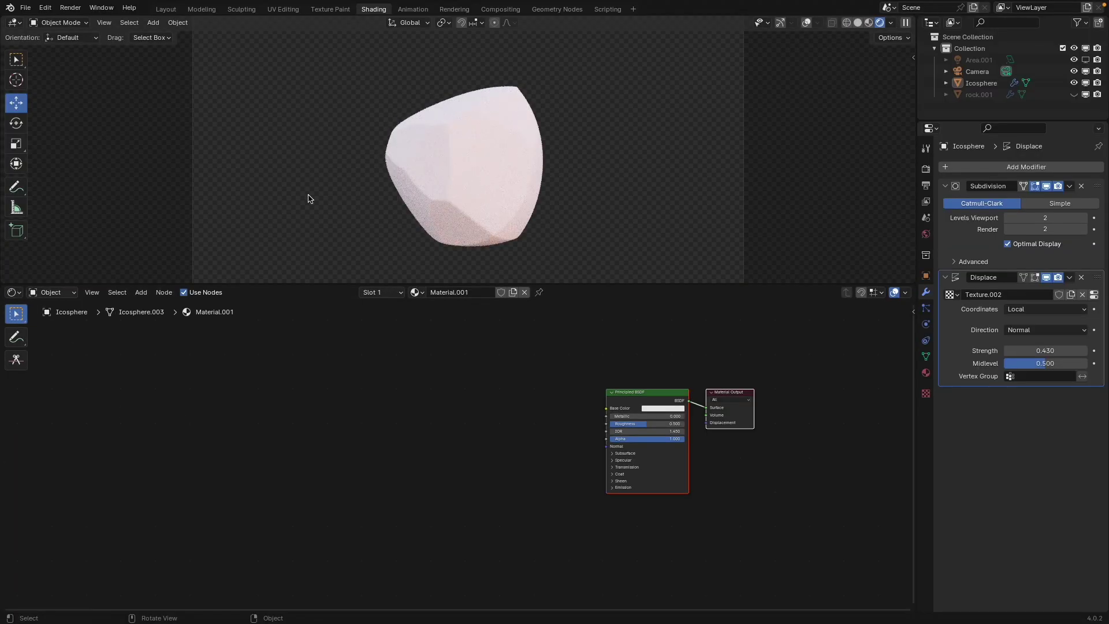
pyautogui.click(282, 410)
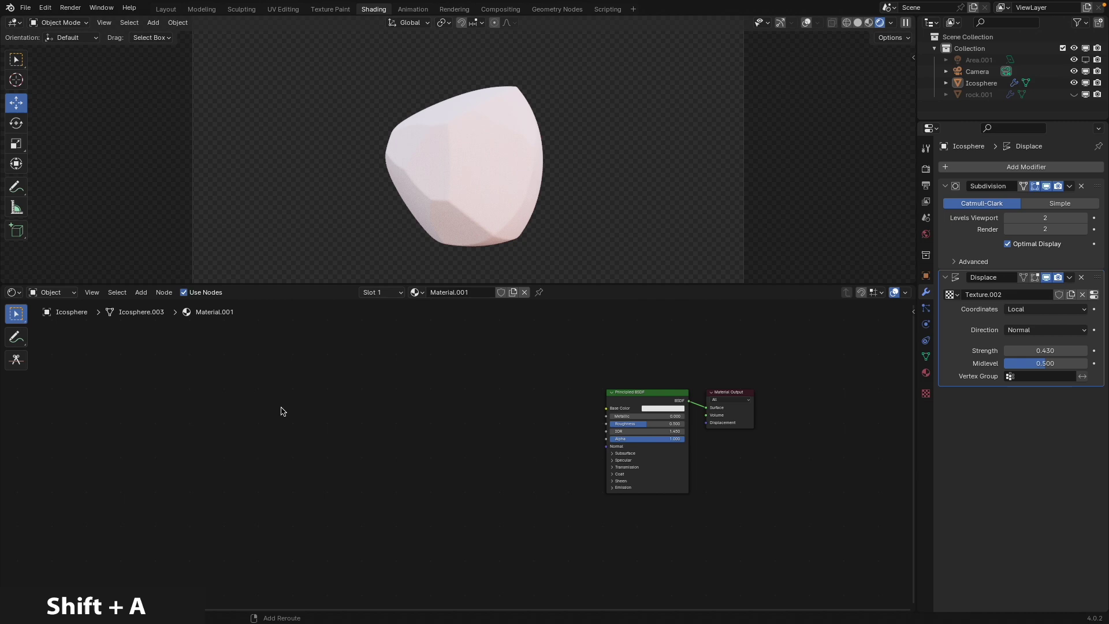
# Step: Add a Musgrave Texture node in the empty space before the Principled BSDF node
pyautogui.hotkey('shift', 'a')
pyautogui.click(281, 409)
pyautogui.write('m')
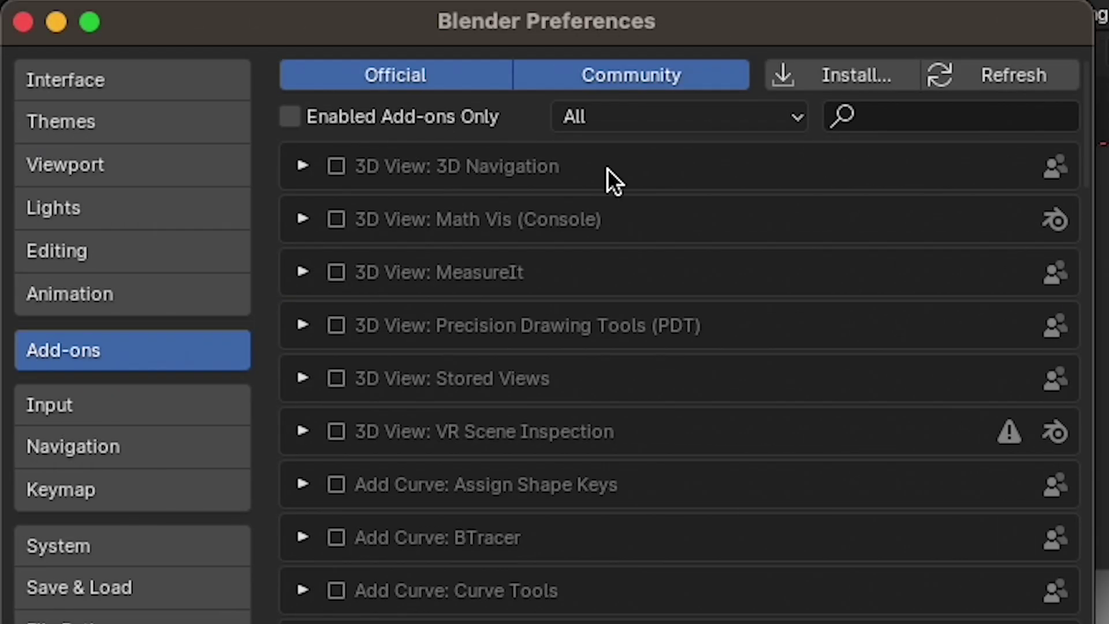
# Step: Search the preferences add-ons for "node", and preview the Musgrave Texture node directly on the rock
pyautogui.click(939, 116)
pyautogui.write('node')
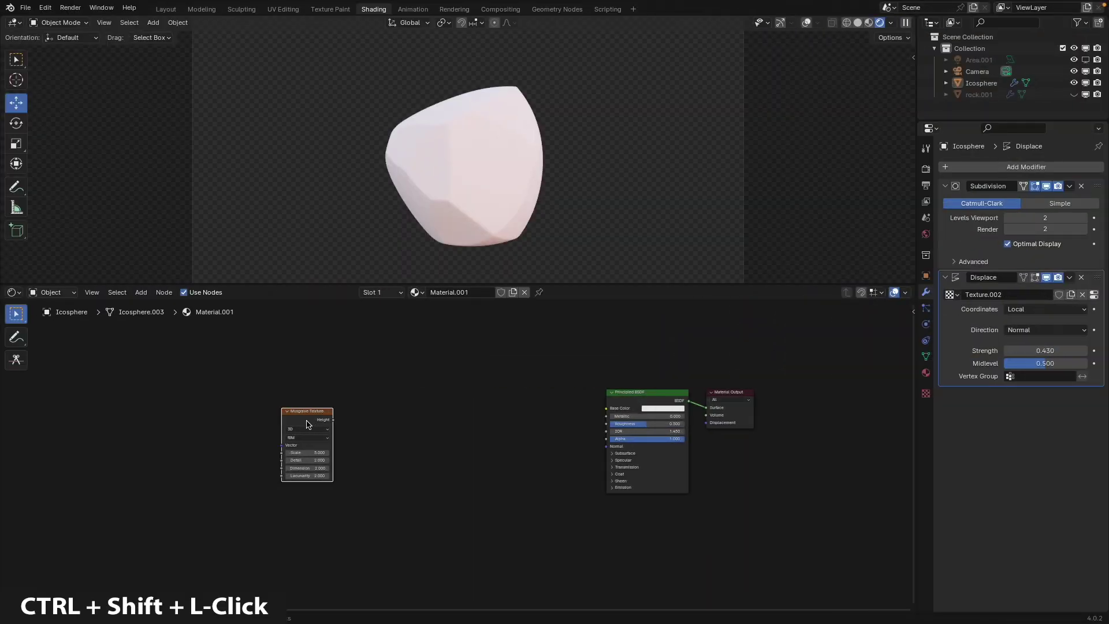
pyautogui.keyDown('ctrl'); pyautogui.keyDown('shift'); pyautogui.click(304, 419); pyautogui.keyUp('shift'); pyautogui.keyUp('ctrl')
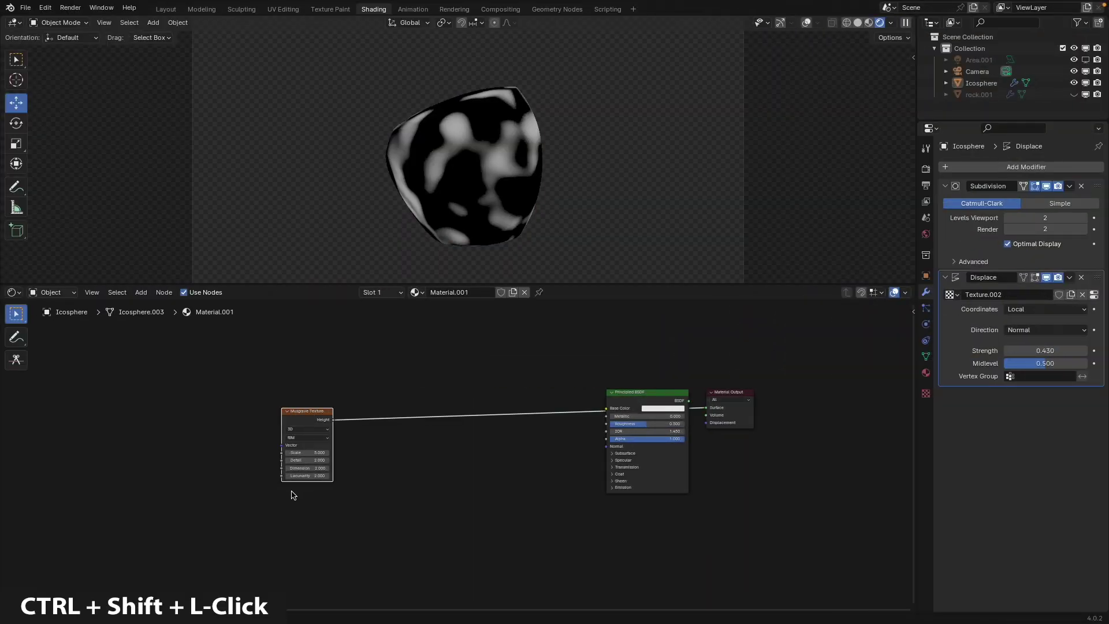
# Step: Set the Musgrave Texture's scale to 3, detail to 15 and dimension to 0.025
pyautogui.write('3')
pyautogui.press('Return')
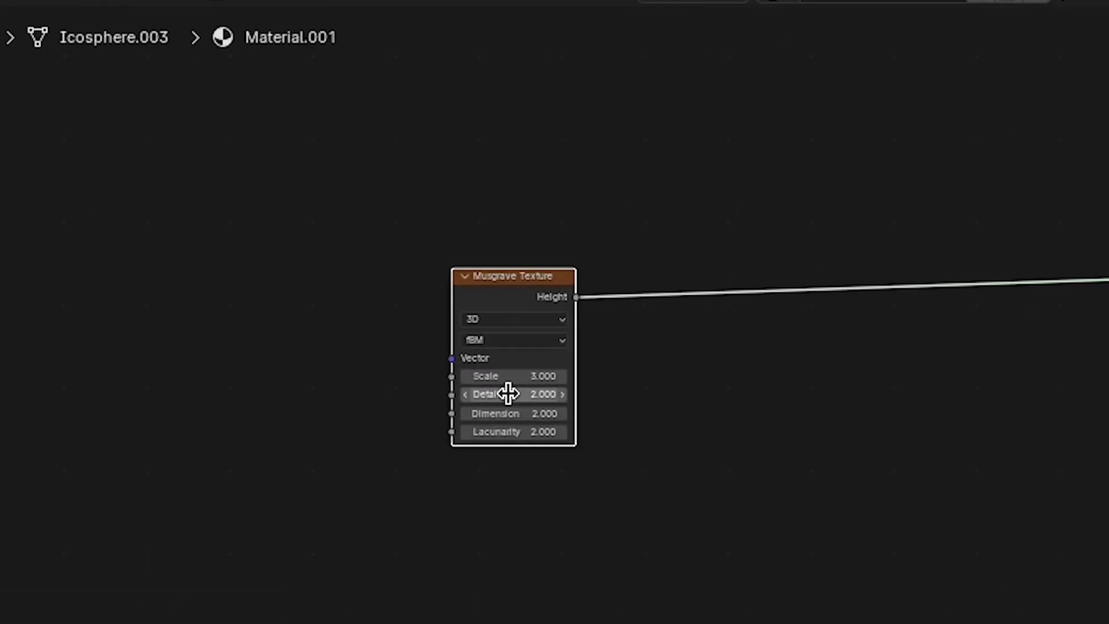
pyautogui.click(305, 460)
pyautogui.write('15')
pyautogui.press('Return')
pyautogui.click(494, 415)
pyautogui.write('0.025')
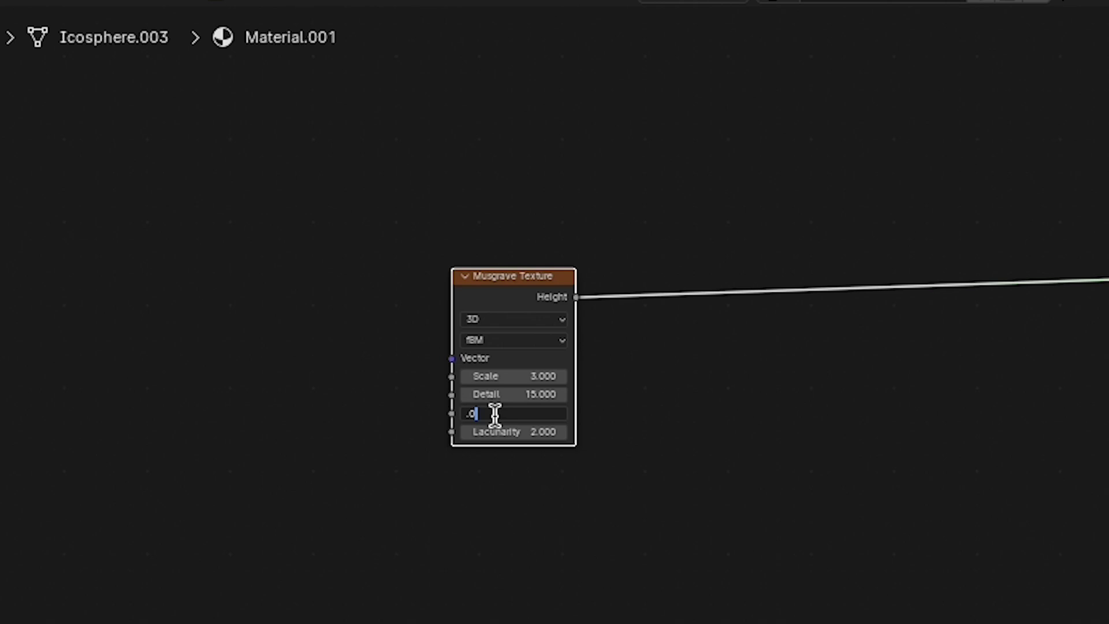
pyautogui.press('Return')
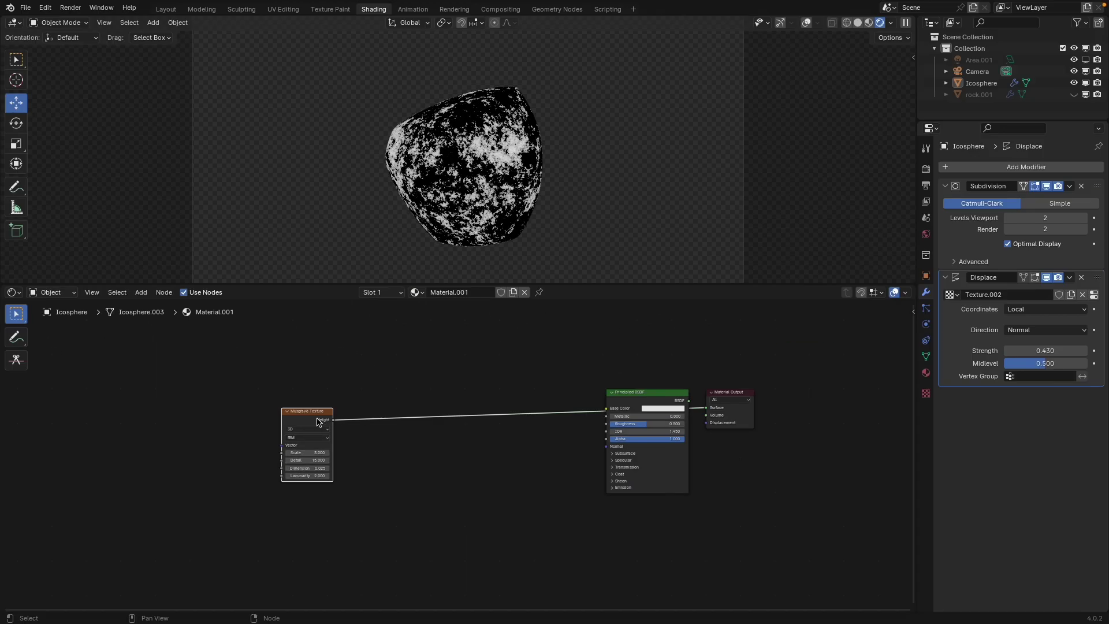
# Step: Add a Mix Color node after the Musgrave Texture and connect the texture's Height to the Mix factor
pyautogui.hotkey('shift', 'a')
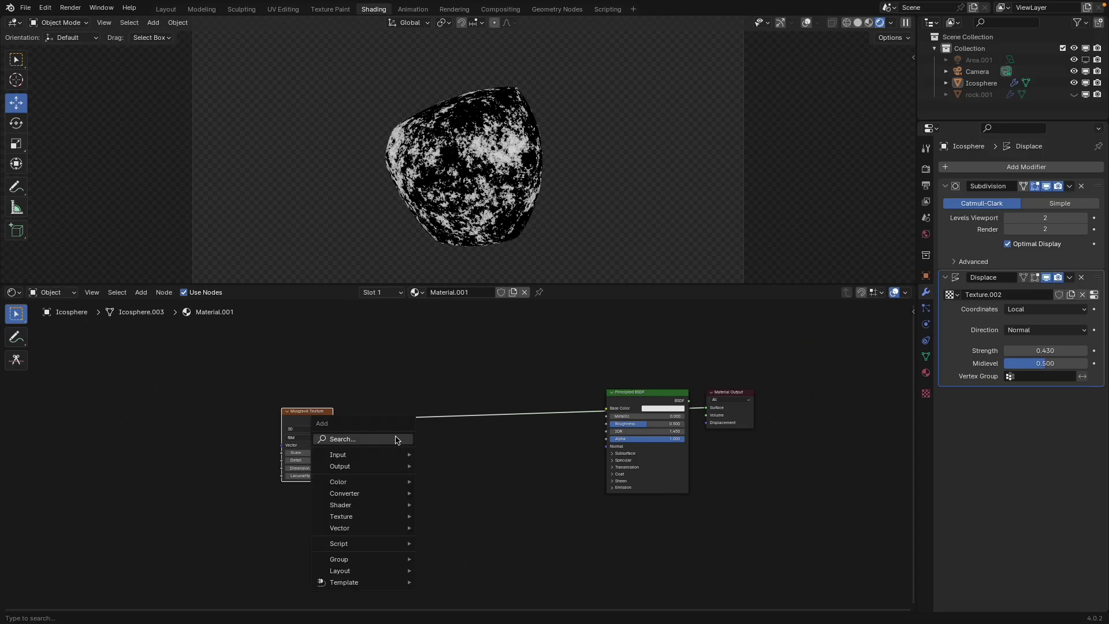
pyautogui.write('mix')
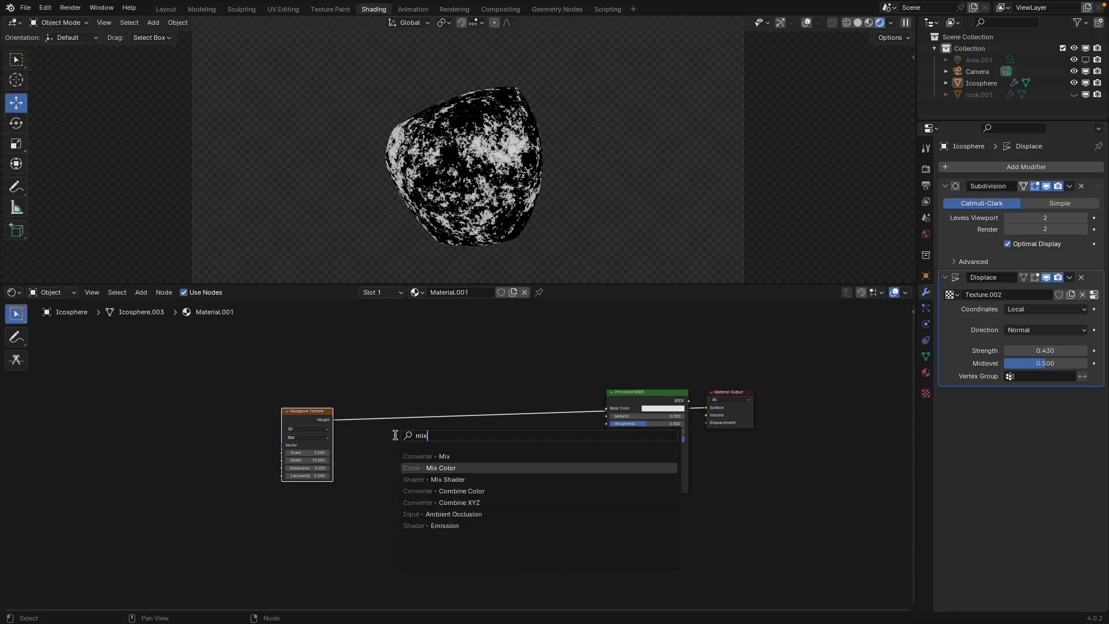
pyautogui.press('Return')
pyautogui.click(396, 439)
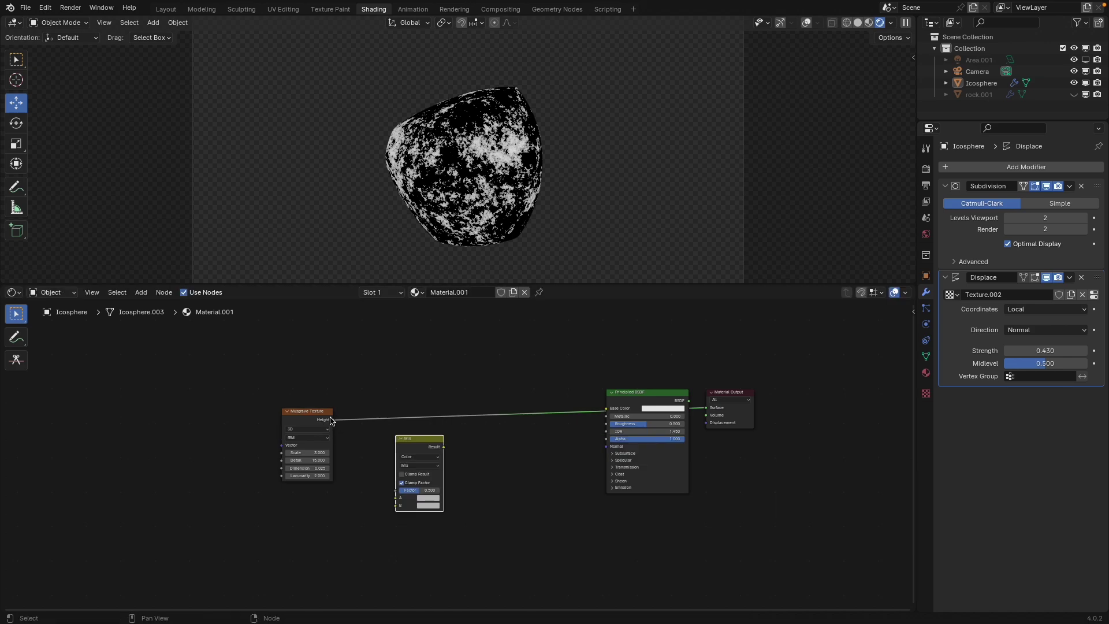
pyautogui.moveTo(332, 419); pyautogui.dragTo(396, 491)
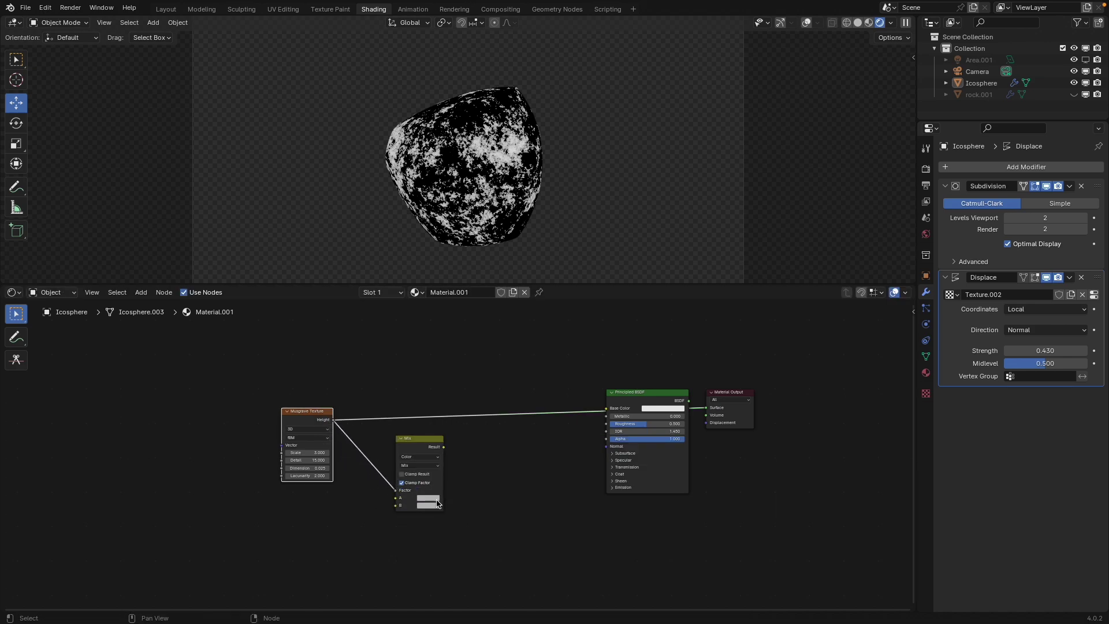
# Step: Set the Mix node's B color to a darker gray and preview the node on the rock
pyautogui.click(433, 506)
pyautogui.moveTo(487, 413); pyautogui.dragTo(487, 428)
pyautogui.keyDown('ctrl'); pyautogui.keyDown('shift'); pyautogui.click(414, 441); pyautogui.keyUp('shift'); pyautogui.keyUp('ctrl')
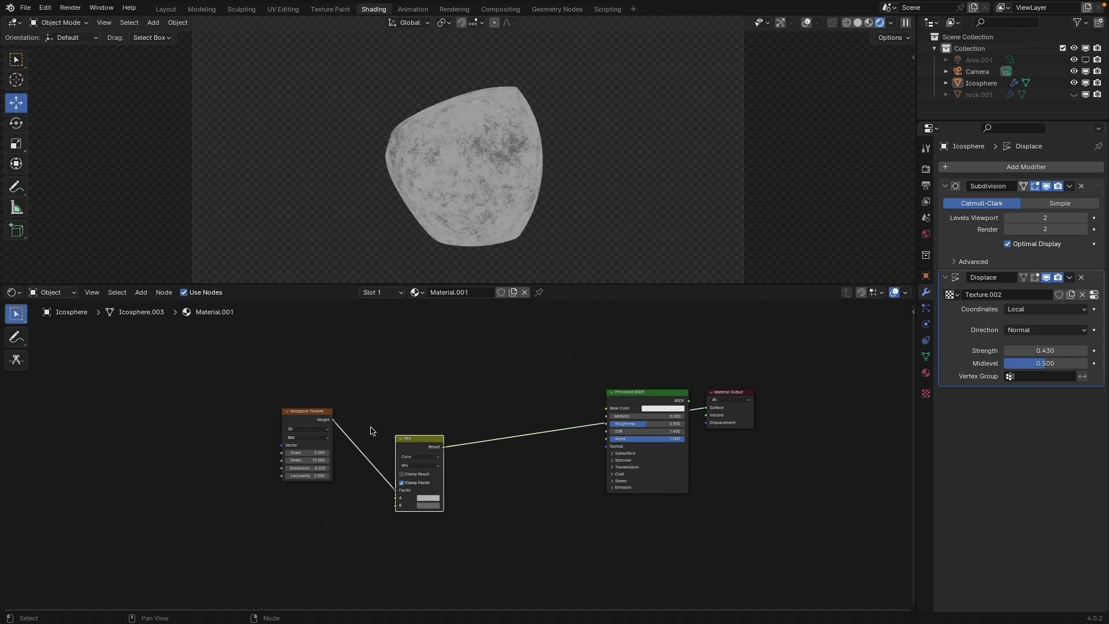
# Step: Duplicate the Mix node, connect the first Mix's result to the copy's A input, and set the copy's blending mode to Color Burn
pyautogui.moveTo(247, 403); pyautogui.dragTo(436, 480)
pyautogui.moveTo(421, 440); pyautogui.dragTo(278, 517)
pyautogui.hotkey('shift', 'd')
pyautogui.click(299, 465)
pyautogui.moveTo(304, 459); pyautogui.dragTo(332, 458)
pyautogui.click(339, 485)
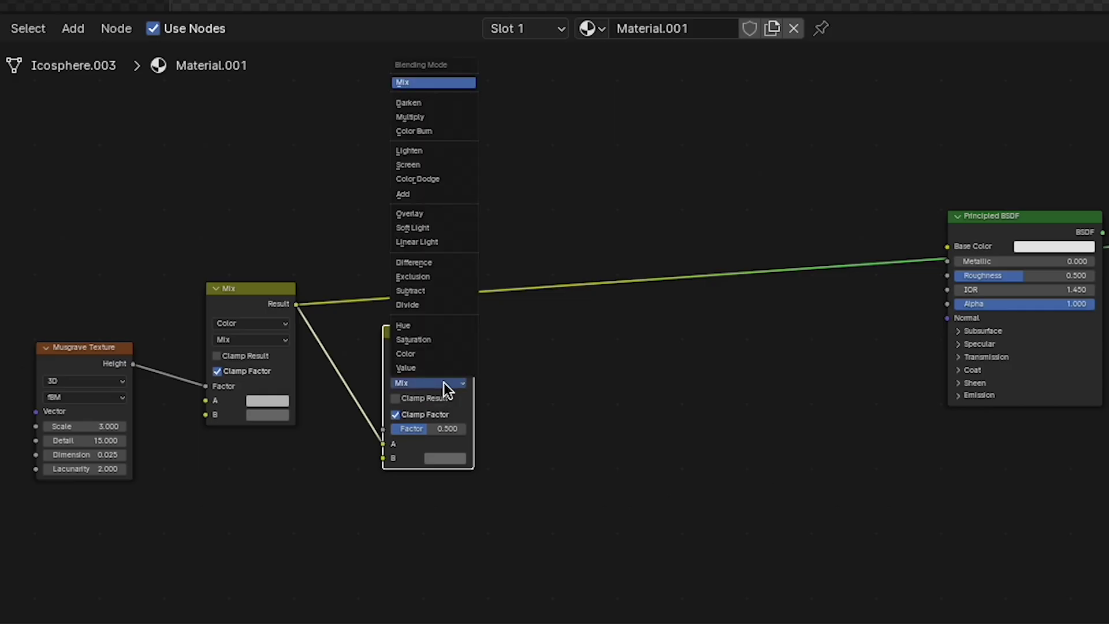
pyautogui.click(444, 131)
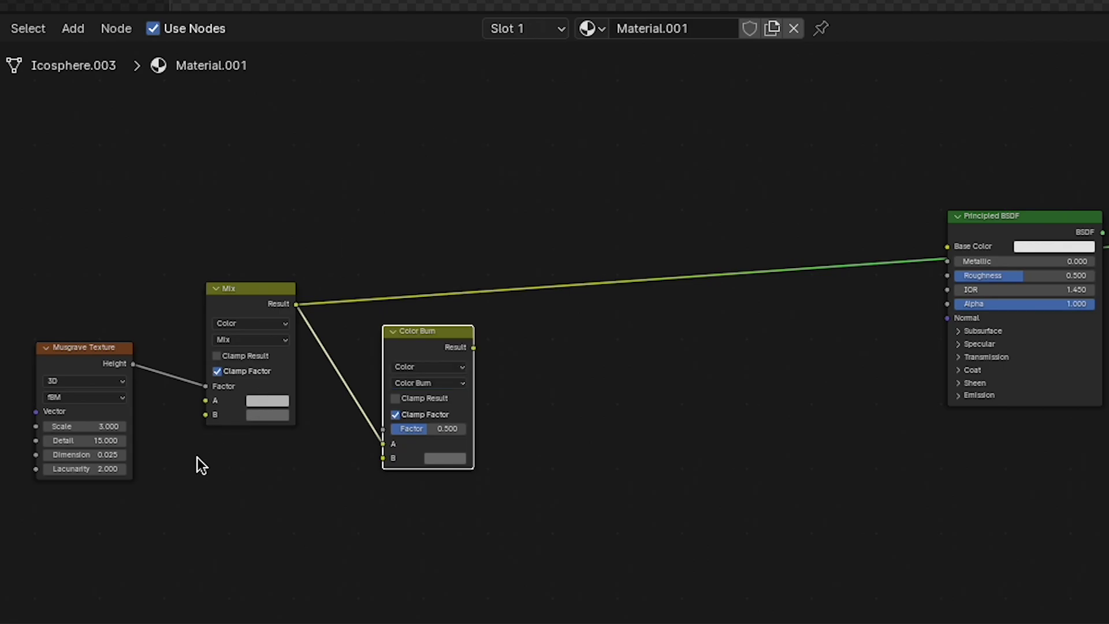
# Step: Add a Noise Texture node below the first Mix node, preview it on the rock, and set its scale to 2
pyautogui.hotkey('shift', 'a')
pyautogui.click(177, 354)
pyautogui.write('noi')
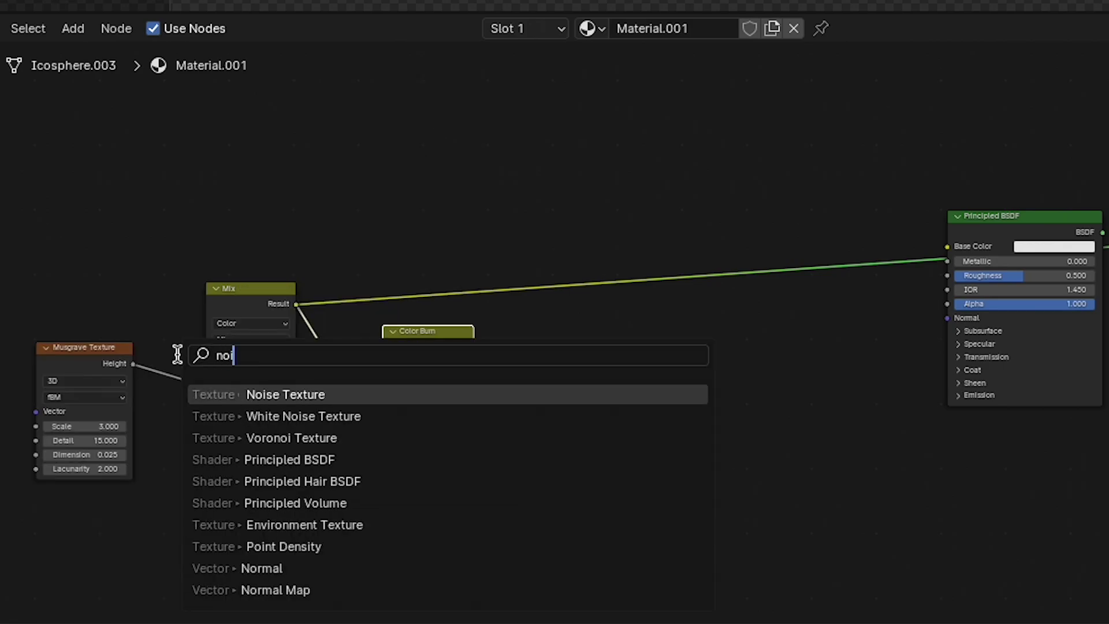
pyautogui.press('Return')
pyautogui.click(216, 448)
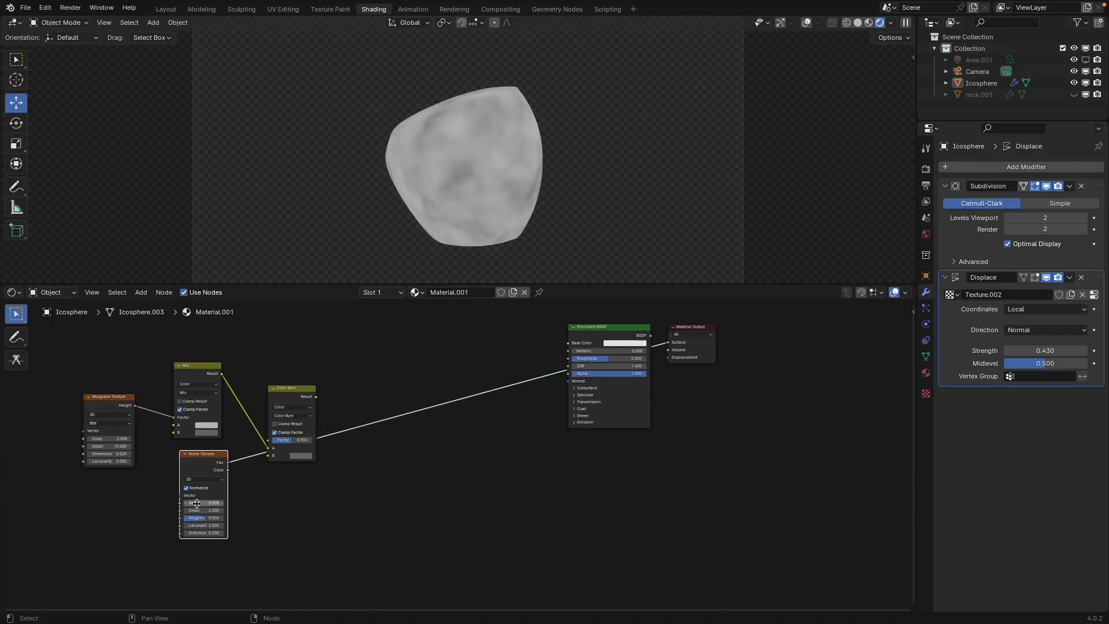
pyautogui.press('Return')
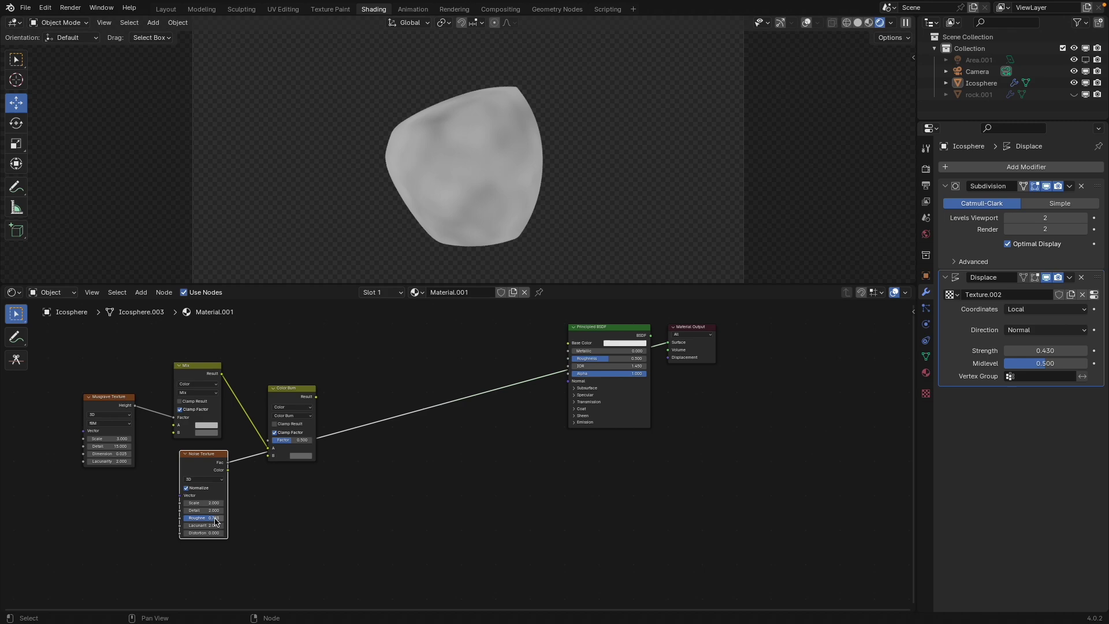
# Step: Drive the second mix node's factor with the noise Fac, and give that mix node Overlay blending with a dark green B color
pyautogui.moveTo(207, 454); pyautogui.dragTo(223, 481)
pyautogui.moveTo(268, 440); pyautogui.dragTo(268, 445)
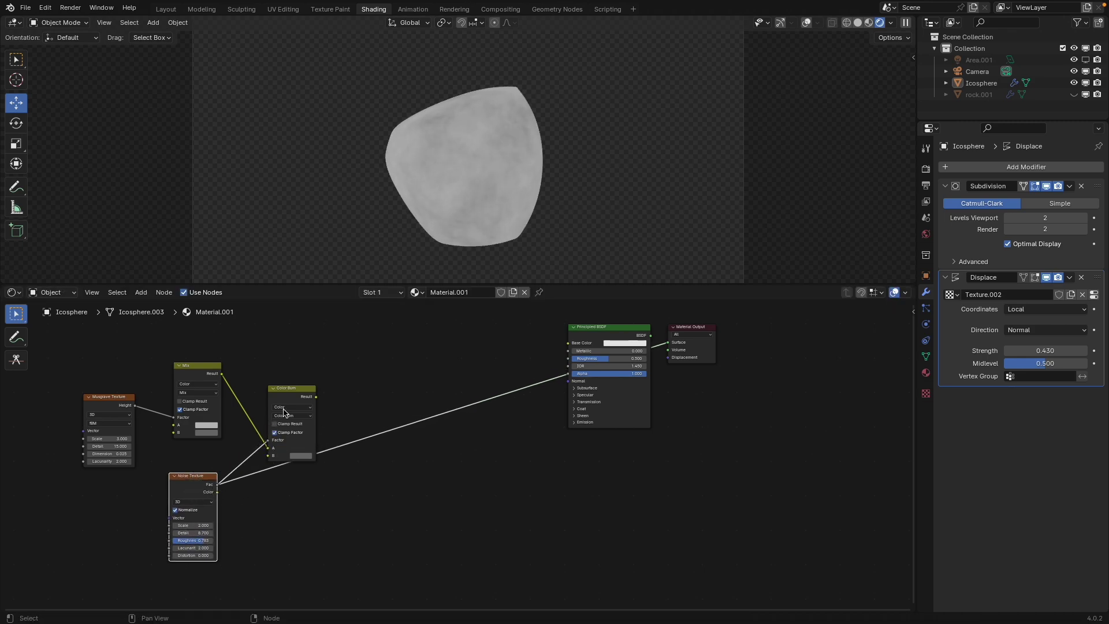
pyautogui.keyDown('ctrl'); pyautogui.keyDown('shift'); pyautogui.click(290, 399); pyautogui.keyUp('shift'); pyautogui.keyUp('ctrl')
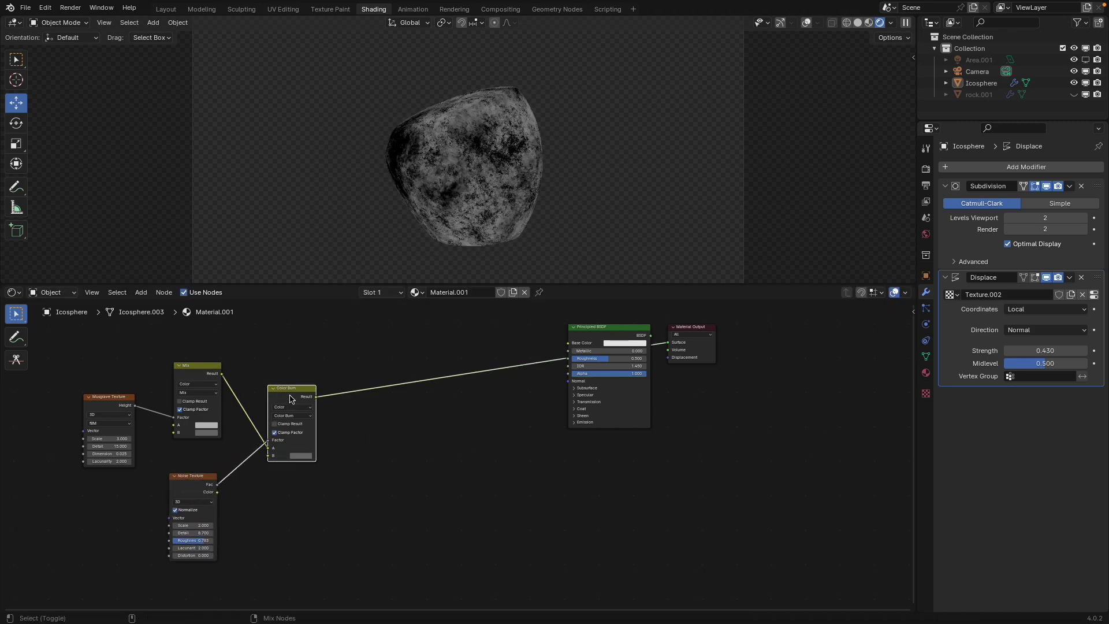
pyautogui.click(301, 456)
pyautogui.moveTo(360, 399); pyautogui.dragTo(360, 397)
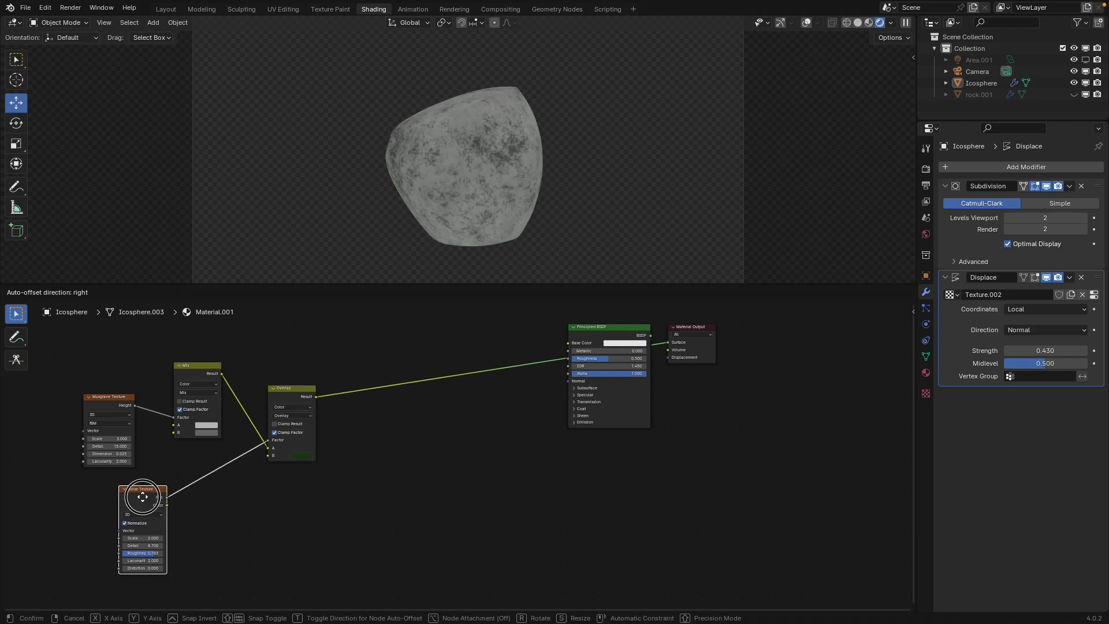
# Step: Insert a Color Ramp between the Noise Texture and the Overlay factor, moving its black and white stops closer together
pyautogui.moveTo(145, 505); pyautogui.dragTo(116, 493)
pyautogui.hotkey('shift', 'a')
pyautogui.click(108, 466)
pyautogui.write('col')
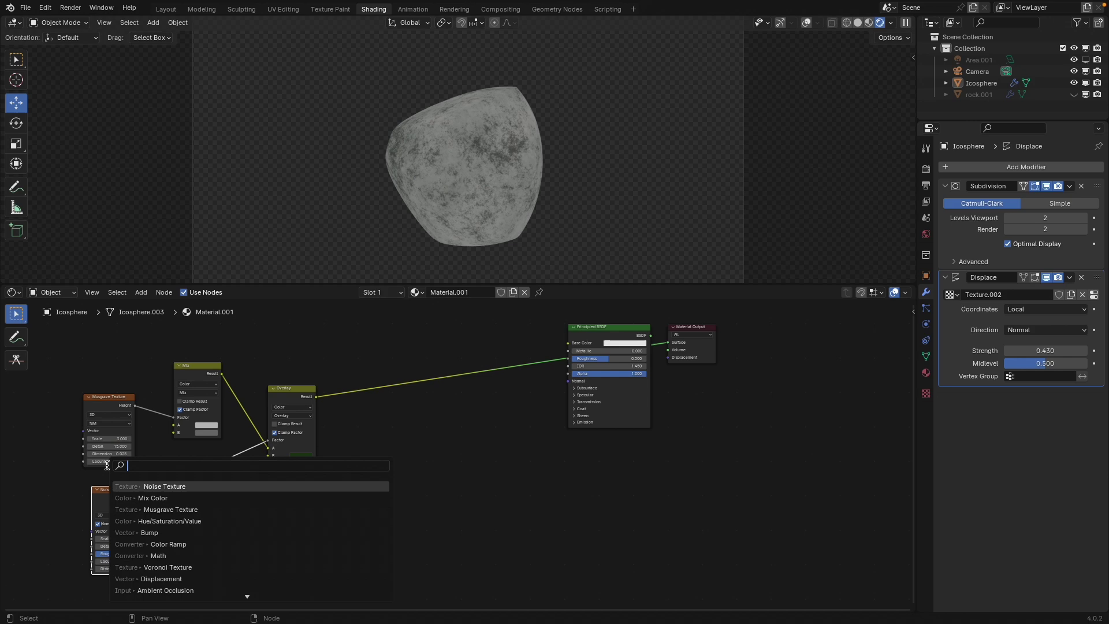
pyautogui.click(168, 498)
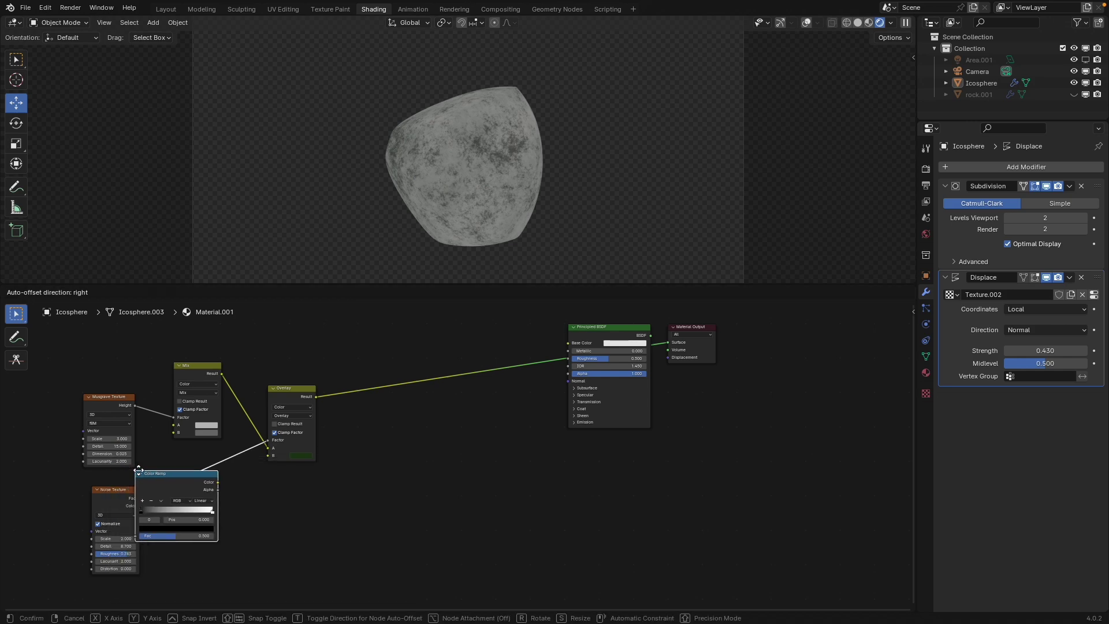
pyautogui.click(185, 516)
pyautogui.moveTo(175, 512); pyautogui.dragTo(214, 512)
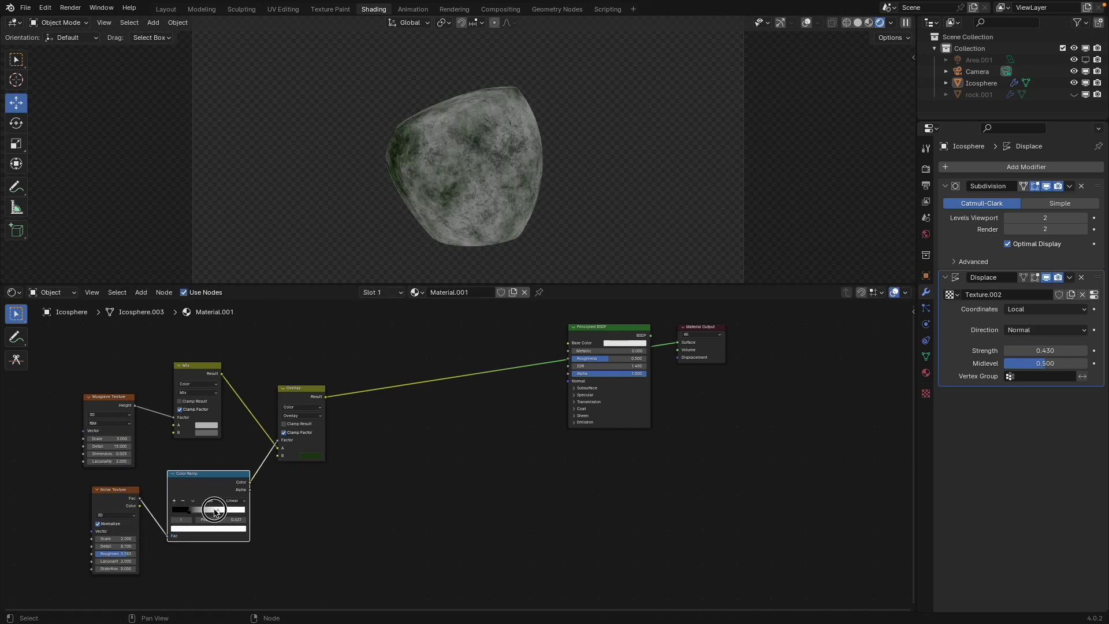
# Step: Add an Ambient Occlusion node above the Overlay node with Inside enabled, moving the Principled BSDF and Material Output farther away
pyautogui.hotkey('shift', 'a')
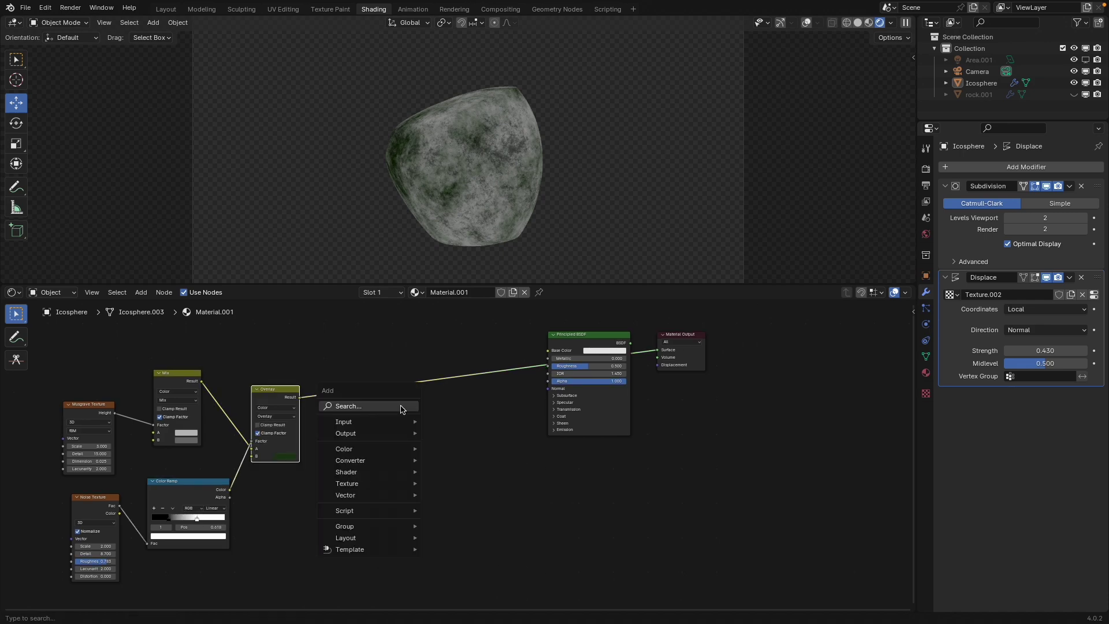
pyautogui.click(402, 407)
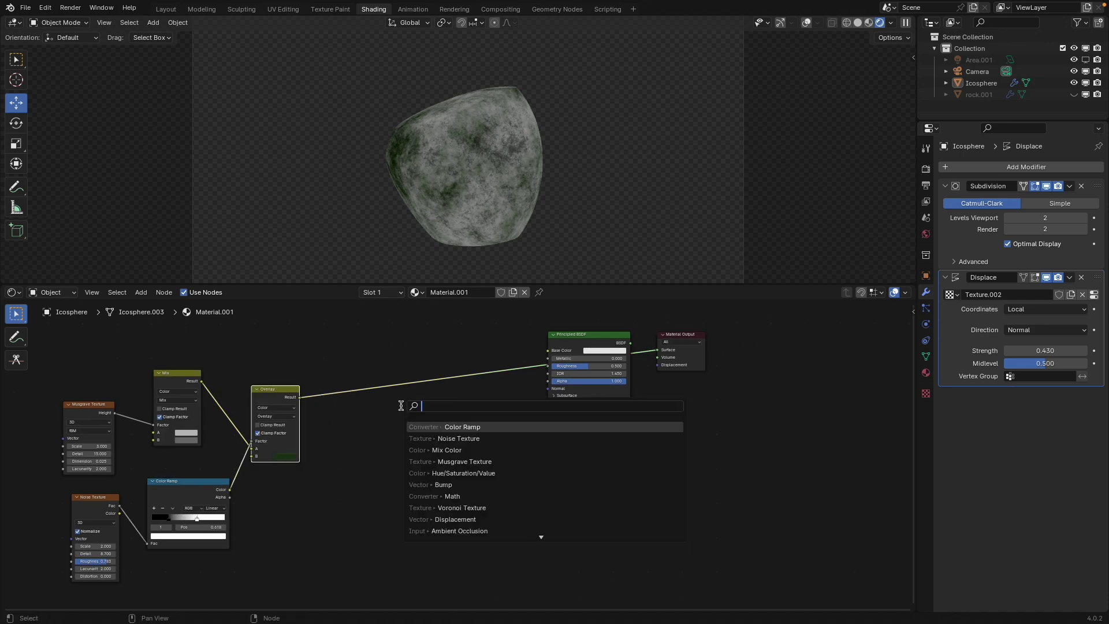
pyautogui.write('ambi')
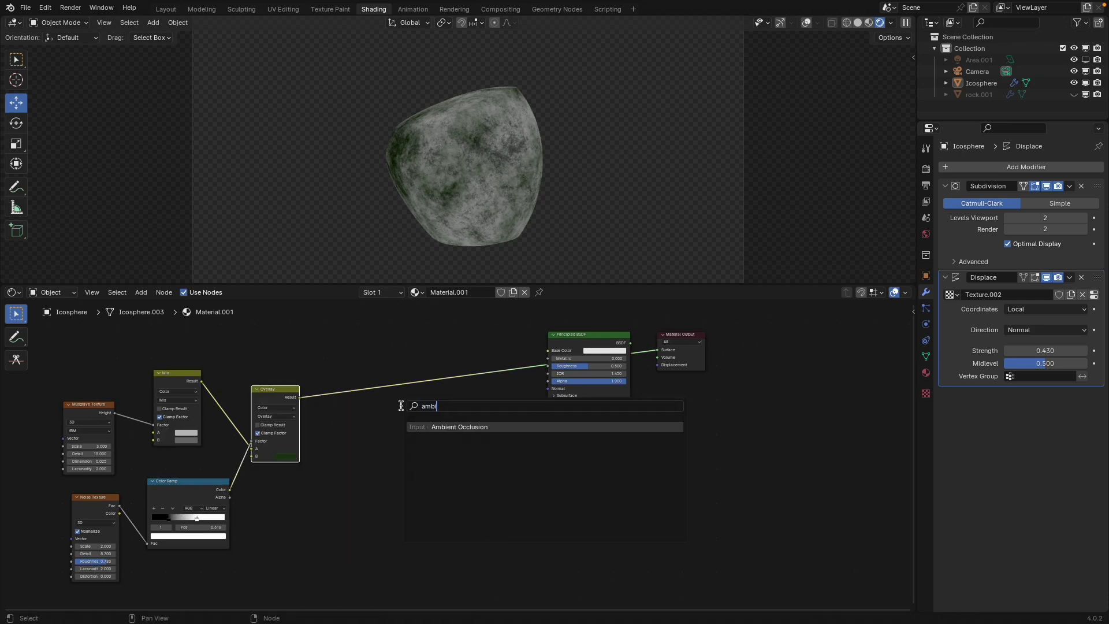
pyautogui.press('Return')
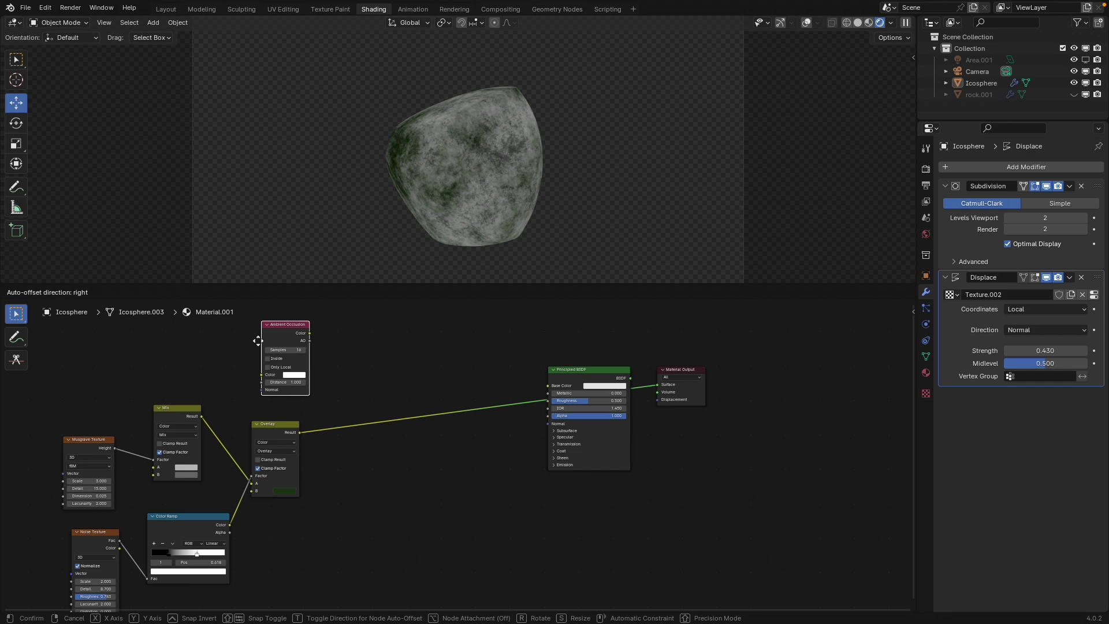
pyautogui.click(255, 338)
pyautogui.moveTo(480, 342); pyautogui.dragTo(697, 464)
pyautogui.moveTo(604, 377); pyautogui.dragTo(704, 409)
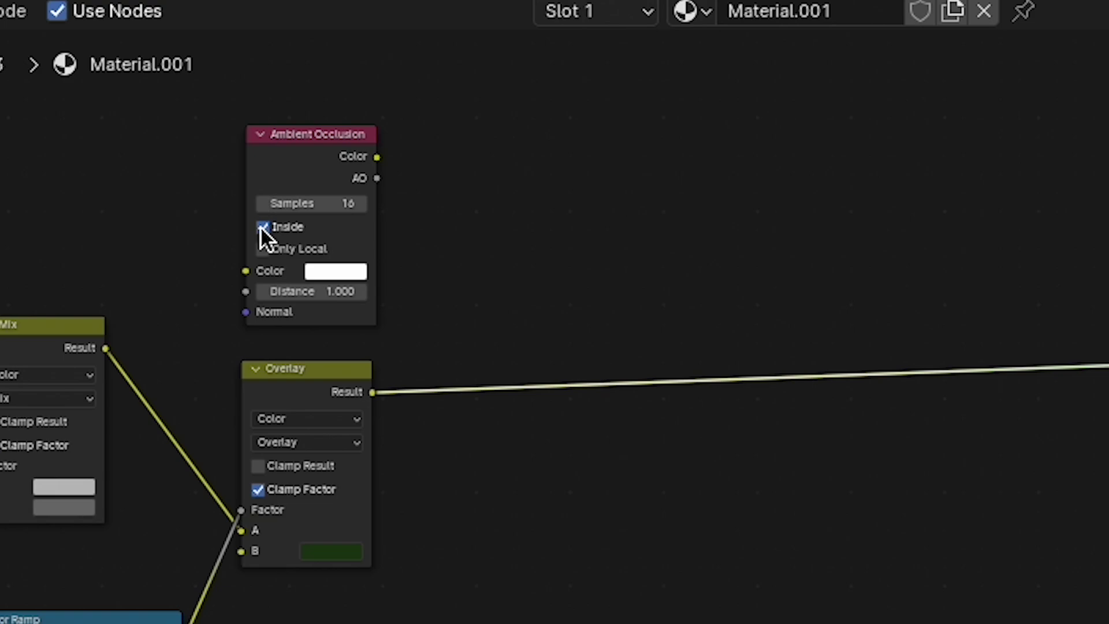
# Step: Set the Ambient Occlusion distance to 0.3 and preview the node on the rock
pyautogui.click(301, 292)
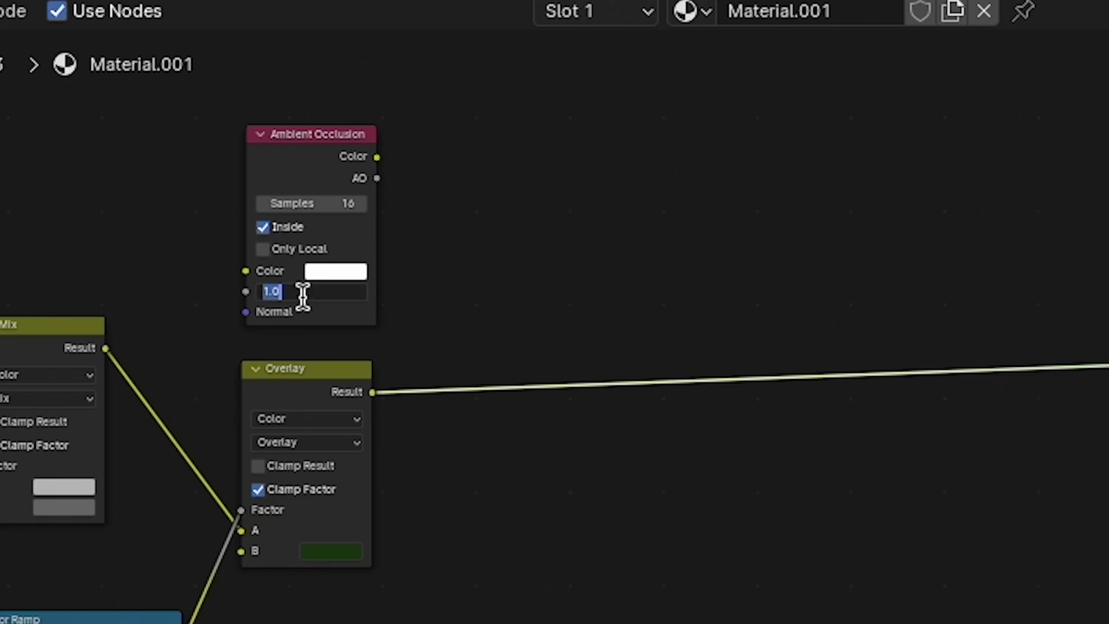
pyautogui.write('.3')
pyautogui.press('Return')
pyautogui.keyDown('ctrl'); pyautogui.keyDown('shift'); pyautogui.click(323, 153); pyautogui.keyUp('shift'); pyautogui.keyUp('ctrl')
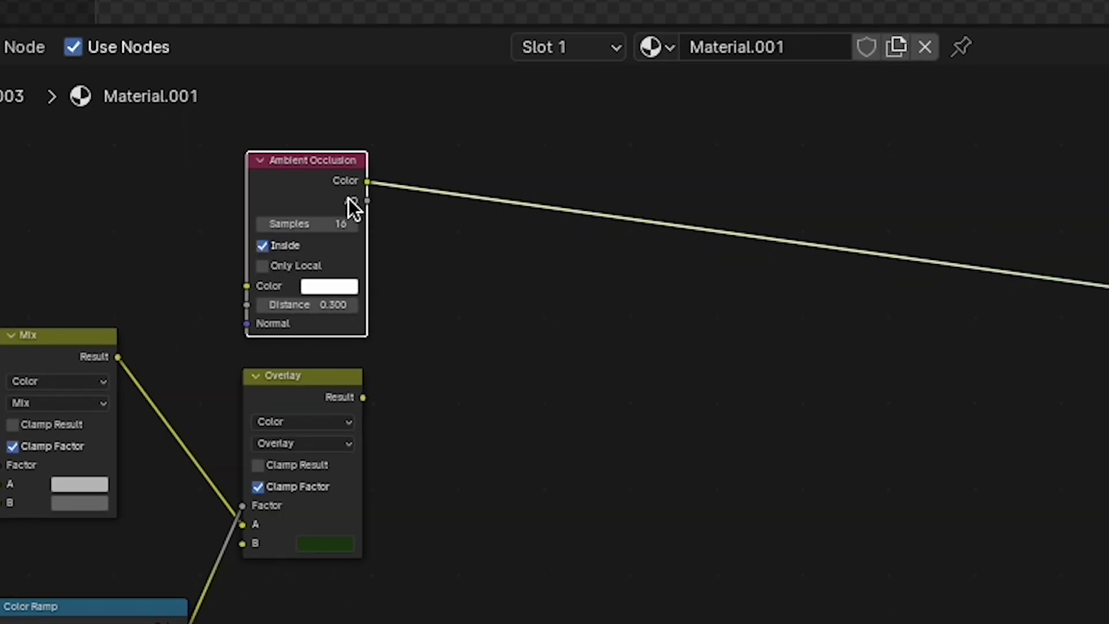
# Step: Insert a Color Ramp after the Ambient Occlusion node, and adjust its stops to run from white to black with strong contrast
pyautogui.hotkey('shift', 'a')
pyautogui.write('col')
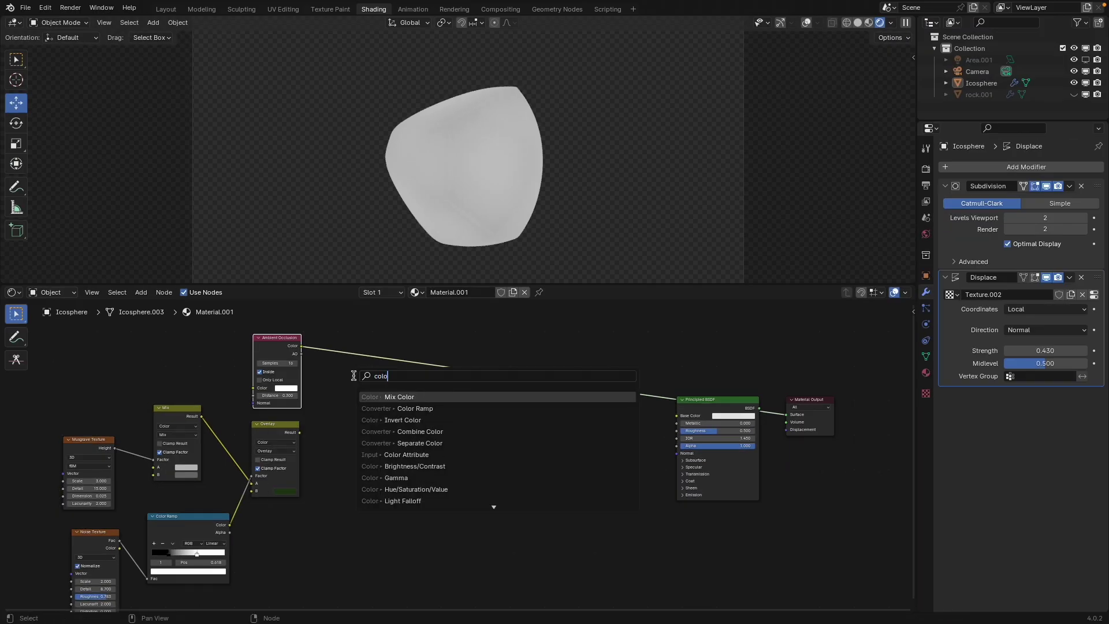
pyautogui.write('o')
pyautogui.press('Down')
pyautogui.press('Return')
pyautogui.click(352, 374)
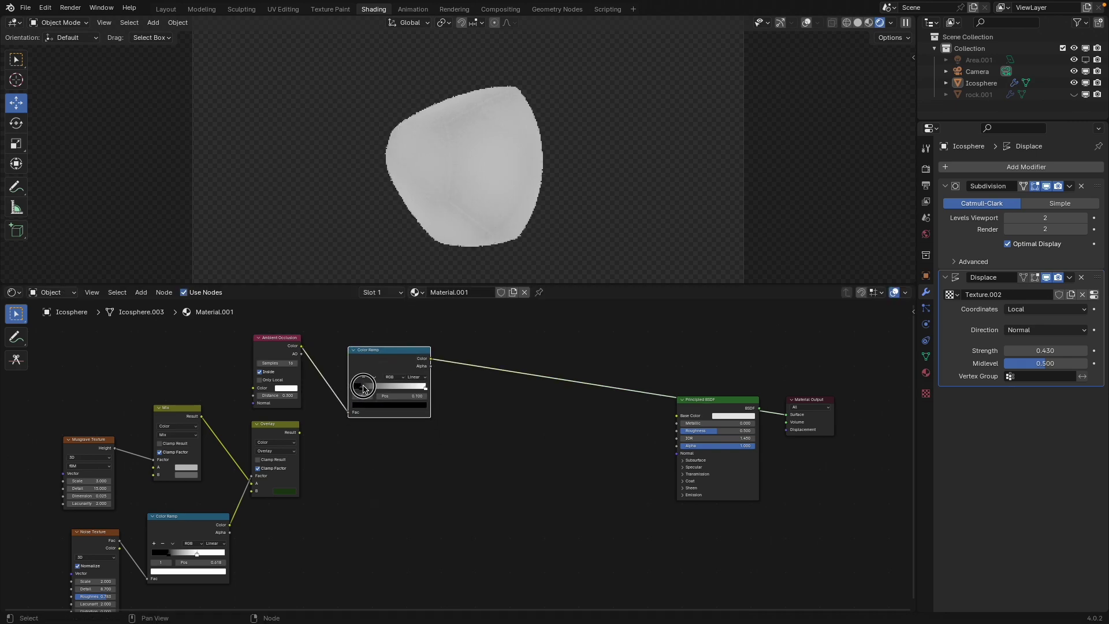
pyautogui.moveTo(363, 386); pyautogui.dragTo(400, 389)
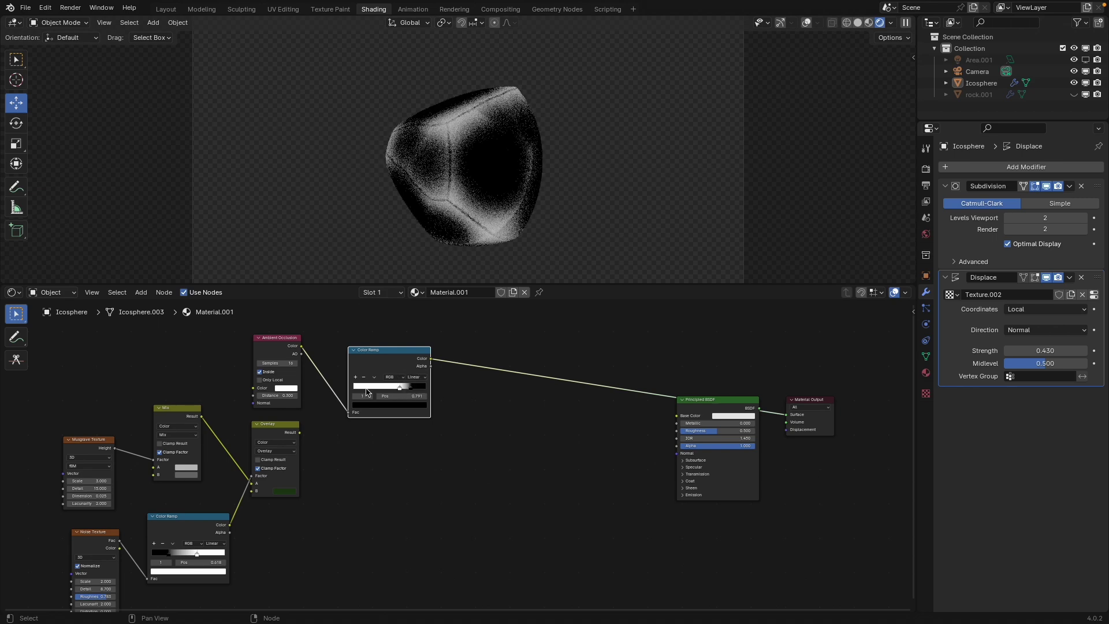
# Step: Add a Mix Color node with the Overlay result as A, dark brown as B, and the Ambient Occlusion Color Ramp driving its factor
pyautogui.click(280, 395)
pyautogui.press('Return')
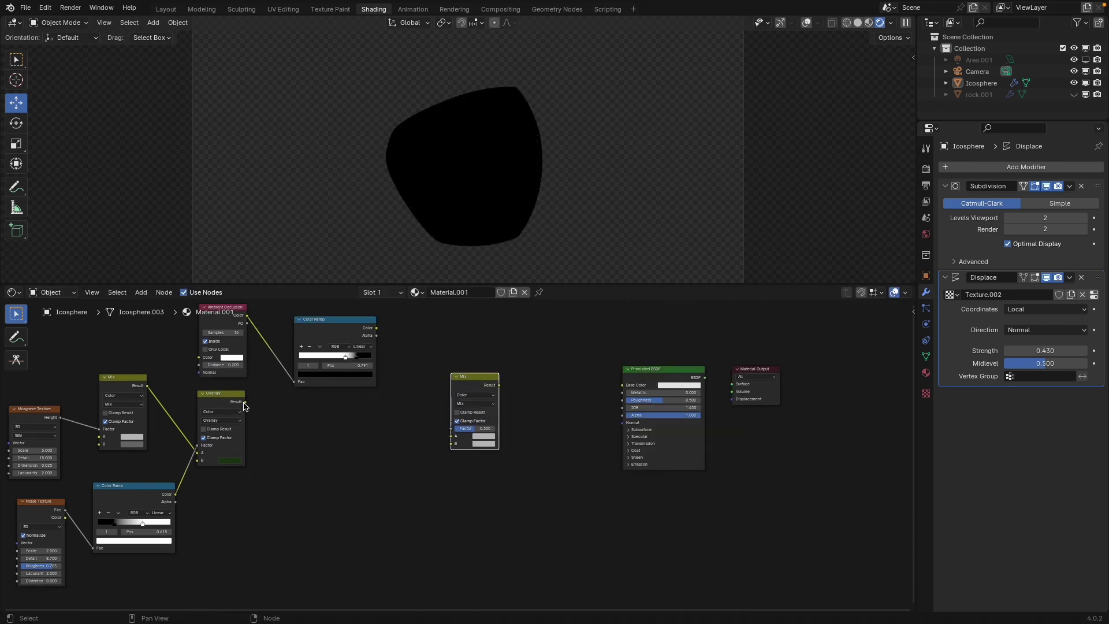
pyautogui.moveTo(245, 401); pyautogui.dragTo(451, 436)
pyautogui.click(489, 444)
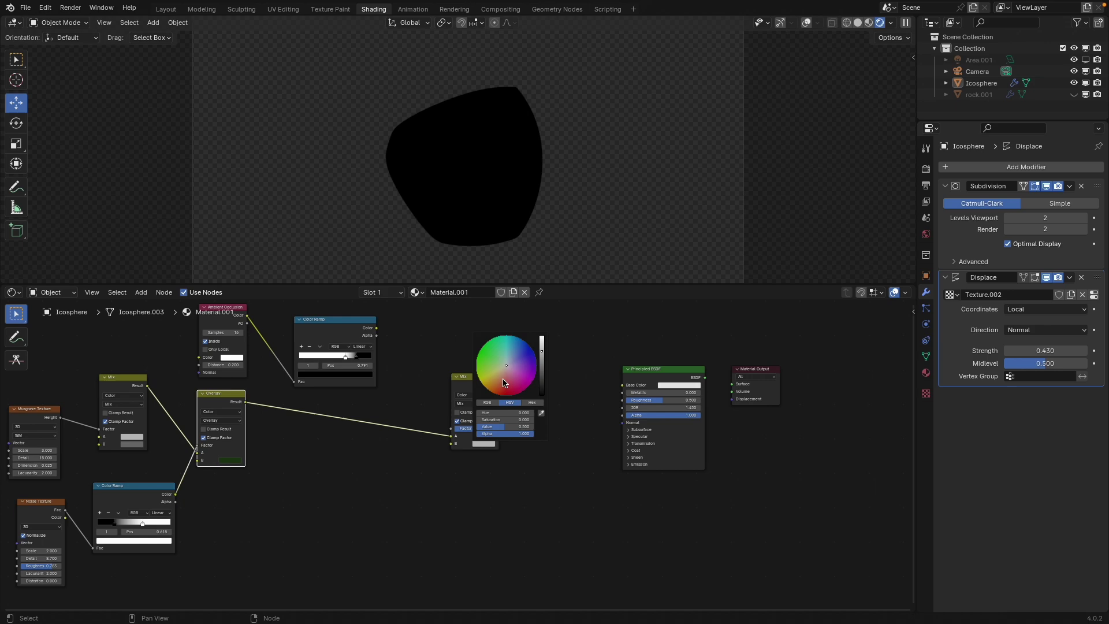
pyautogui.moveTo(538, 380); pyautogui.dragTo(541, 384)
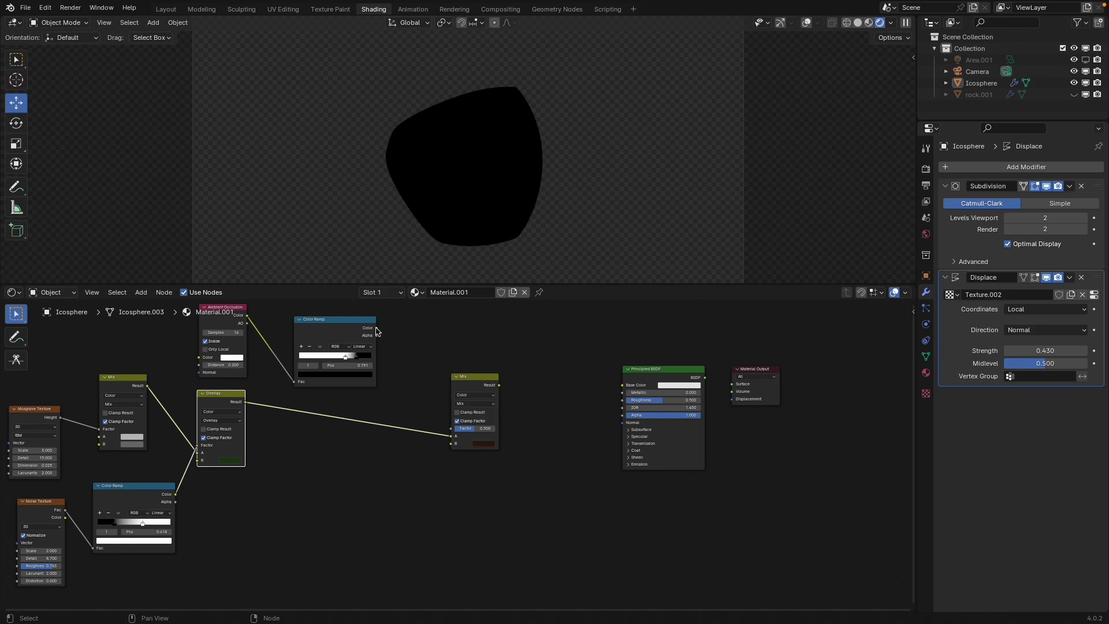
pyautogui.moveTo(376, 328); pyautogui.dragTo(451, 428)
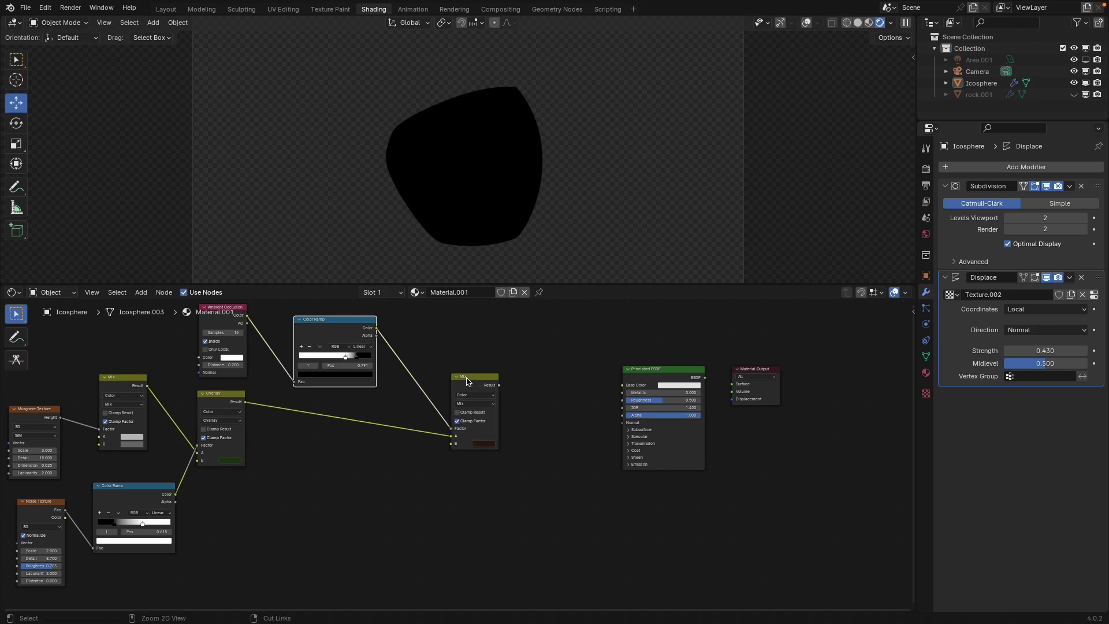
# Step: Preview the new Mix node on the rock, and fine-tune its B color to a dark reddish brown and the Ambient Occlusion ramp's stops
pyautogui.keyDown('ctrl'); pyautogui.keyDown('shift'); pyautogui.click(468, 381); pyautogui.keyUp('shift'); pyautogui.keyUp('ctrl')
pyautogui.moveTo(470, 383); pyautogui.dragTo(451, 385)
pyautogui.click(465, 441)
pyautogui.moveTo(526, 383); pyautogui.dragTo(525, 367)
pyautogui.moveTo(348, 356)
pyautogui.mouseDown()
pyautogui.moveTo(334, 355)
pyautogui.moveTo(373, 357)
pyautogui.moveTo(346, 355)
pyautogui.moveTo(354, 358)
pyautogui.mouseUp()
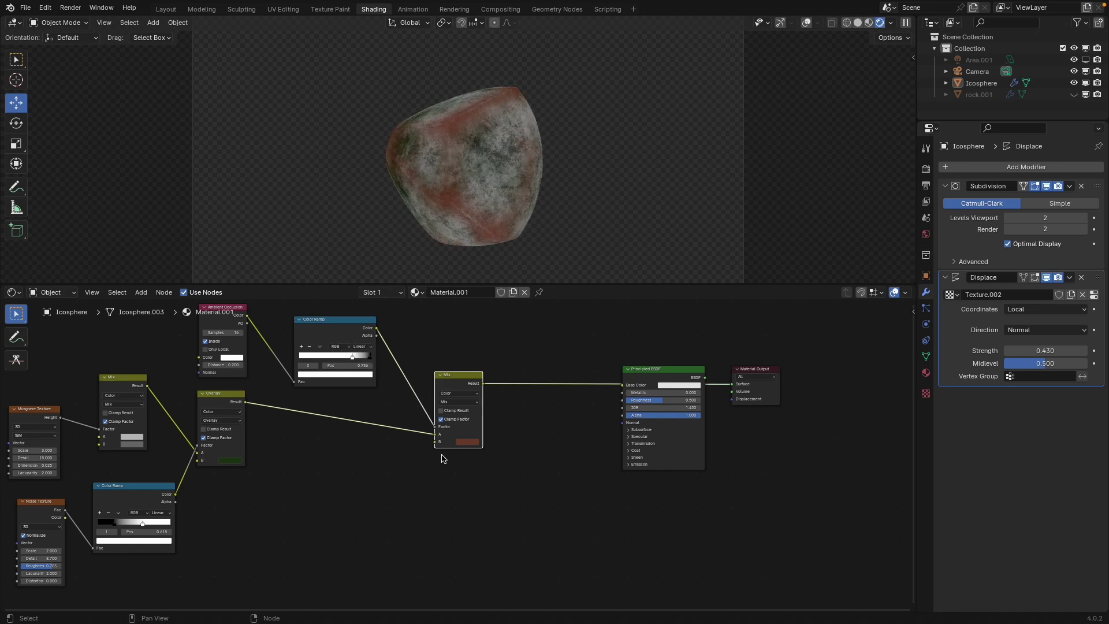
pyautogui.click(472, 443)
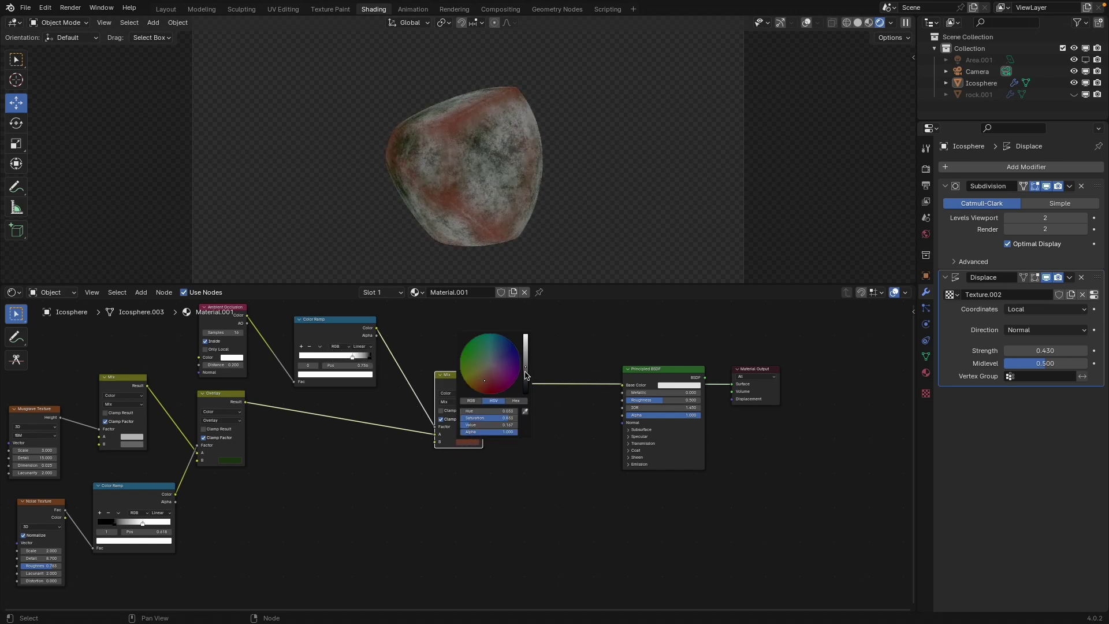
pyautogui.moveTo(526, 376); pyautogui.dragTo(526, 379)
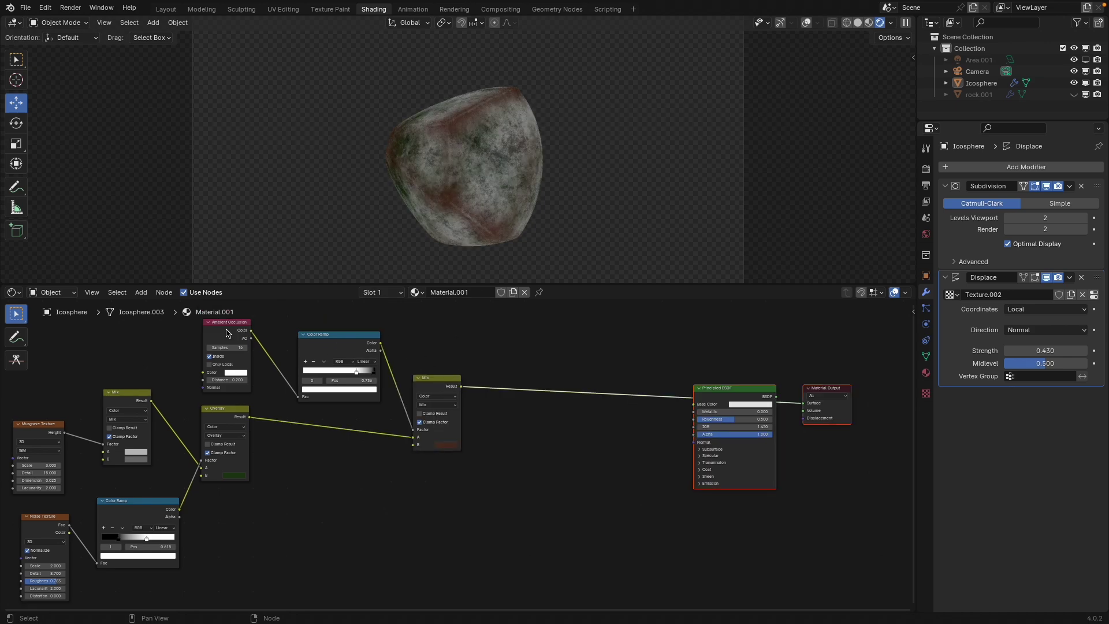
# Step: Duplicate the Ambient Occlusion node, place the copy above and beyond the last Mix node, and reposition that Mix node and its Color Ramp
pyautogui.click(227, 332)
pyautogui.hotkey('shift', 'd')
pyautogui.moveTo(256, 331); pyautogui.dragTo(256, 330)
pyautogui.hotkey('shift', 'd')
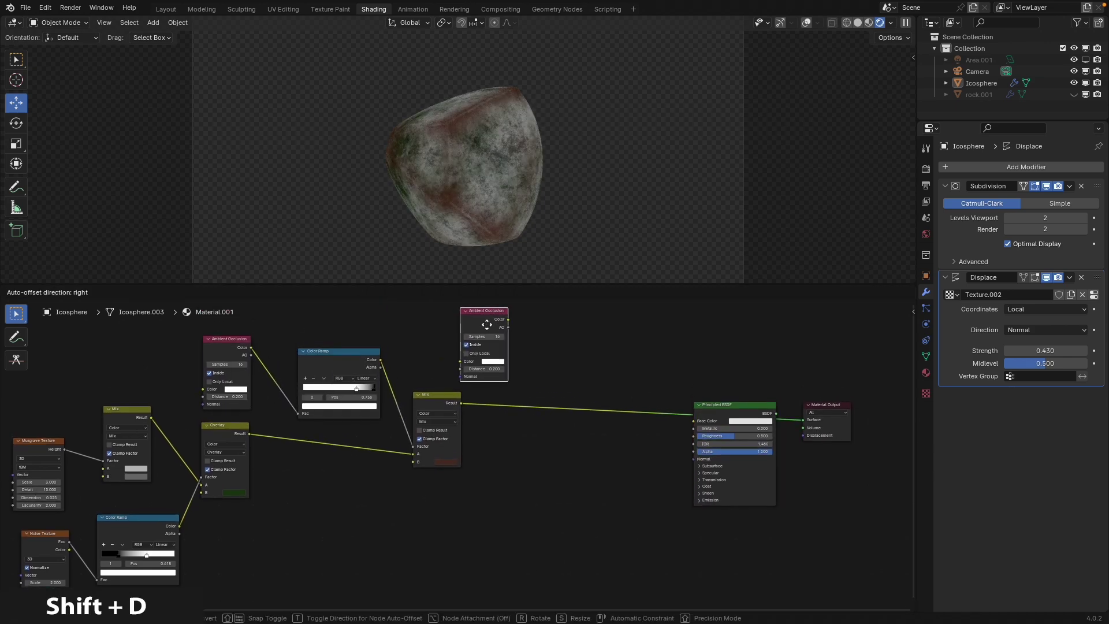
pyautogui.click(497, 336)
pyautogui.moveTo(439, 398); pyautogui.dragTo(440, 422)
pyautogui.moveTo(365, 360); pyautogui.dragTo(356, 361)
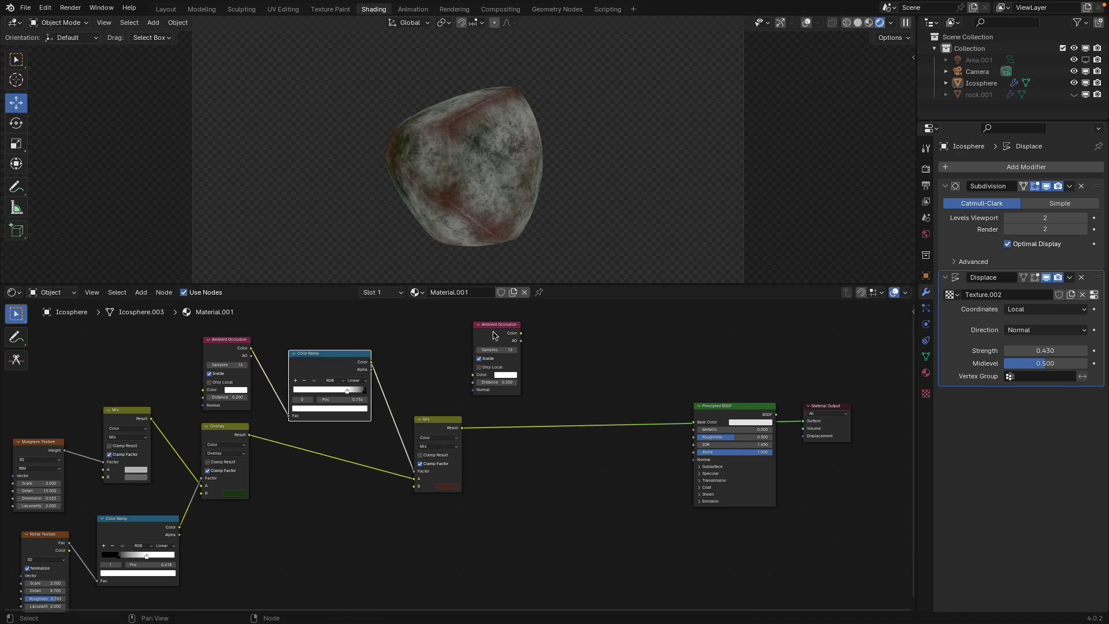
# Step: Move the duplicated Ambient Occlusion node closer above the last Mix node, preview it on the rock, and set its distance to 0.02
pyautogui.moveTo(495, 335); pyautogui.dragTo(456, 336)
pyautogui.keyDown('ctrl'); pyautogui.keyDown('shift'); pyautogui.click(456, 336); pyautogui.keyUp('shift'); pyautogui.keyUp('ctrl')
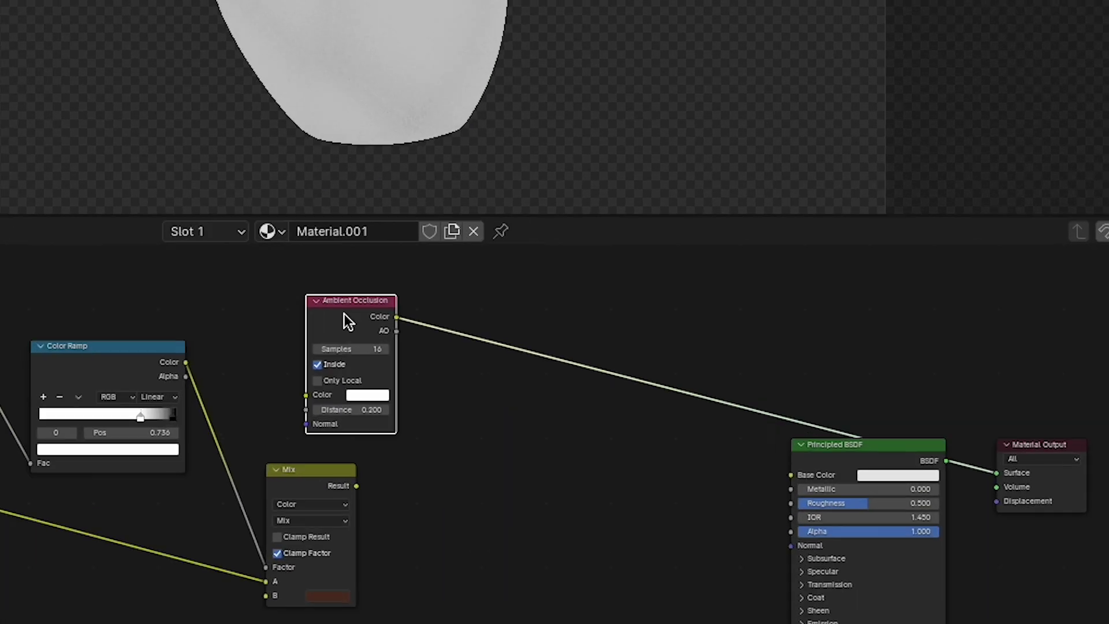
pyautogui.click(242, 428)
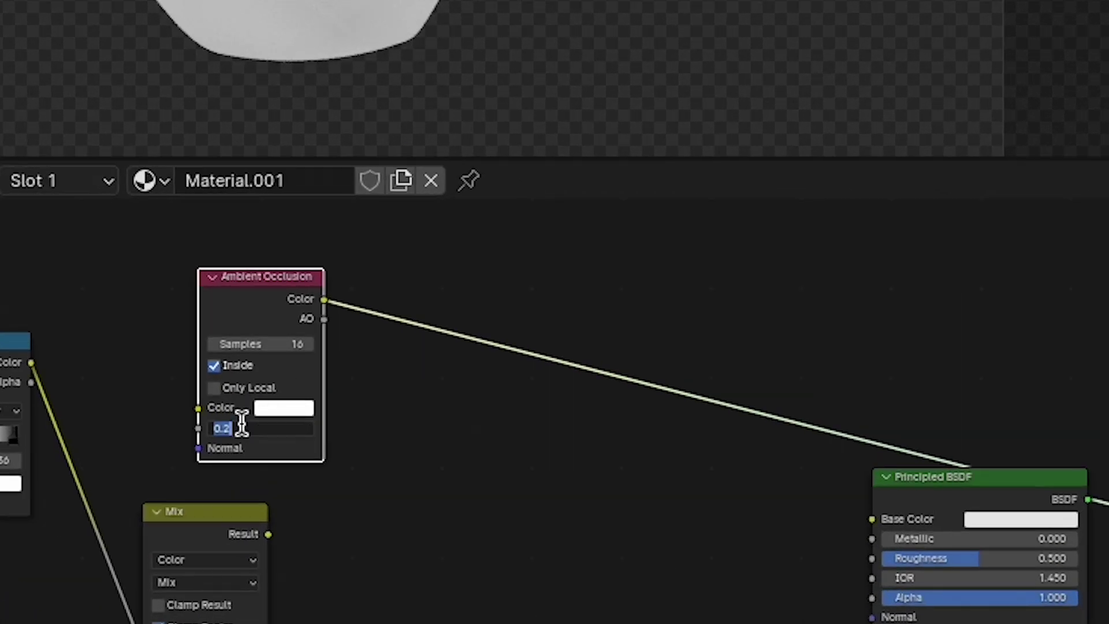
pyautogui.write('.02')
pyautogui.press('Return')
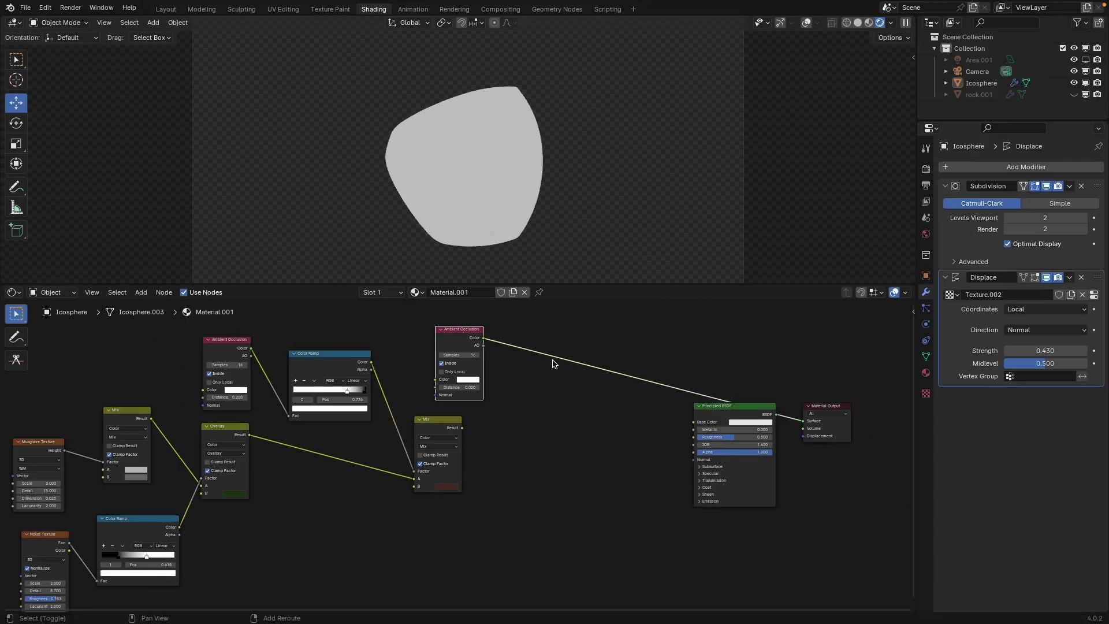
# Step: Insert a Color Ramp between the duplicated Ambient Occlusion node and the Principled BSDF
pyautogui.hotkey('shift', 'a')
pyautogui.click(549, 354)
pyautogui.write('col')
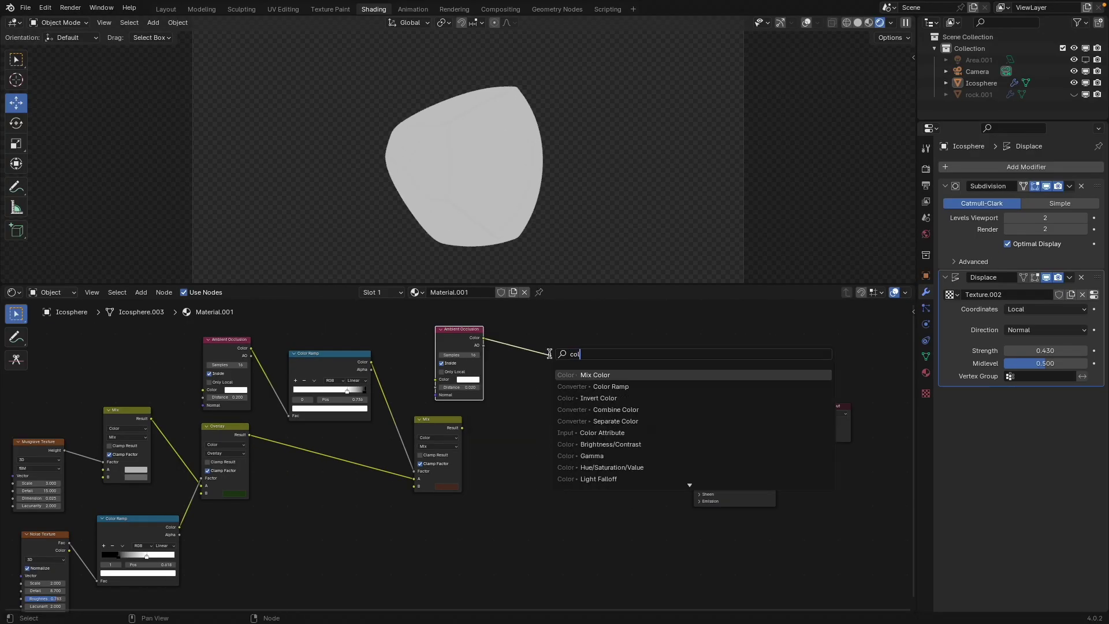
pyautogui.press('Down')
pyautogui.press('Return')
pyautogui.click(527, 353)
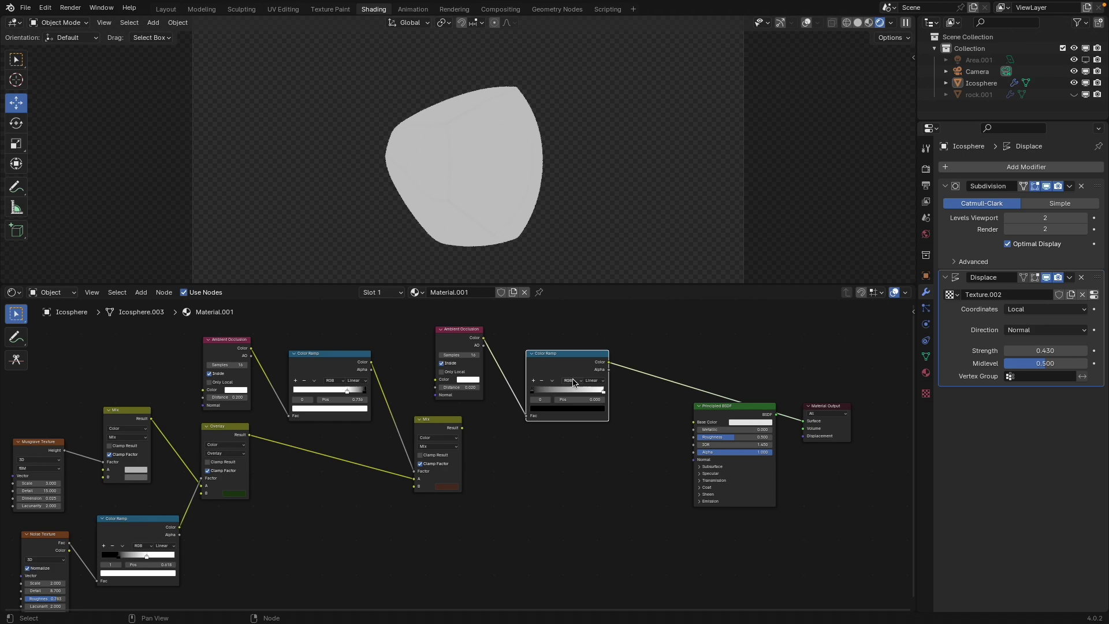
# Step: Set the new ramp to run from white at 0.845 to black, and reduce the duplicated Ambient Occlusion's distance for thinner edge lines
pyautogui.moveTo(534, 389); pyautogui.dragTo(582, 393)
pyautogui.click(564, 392)
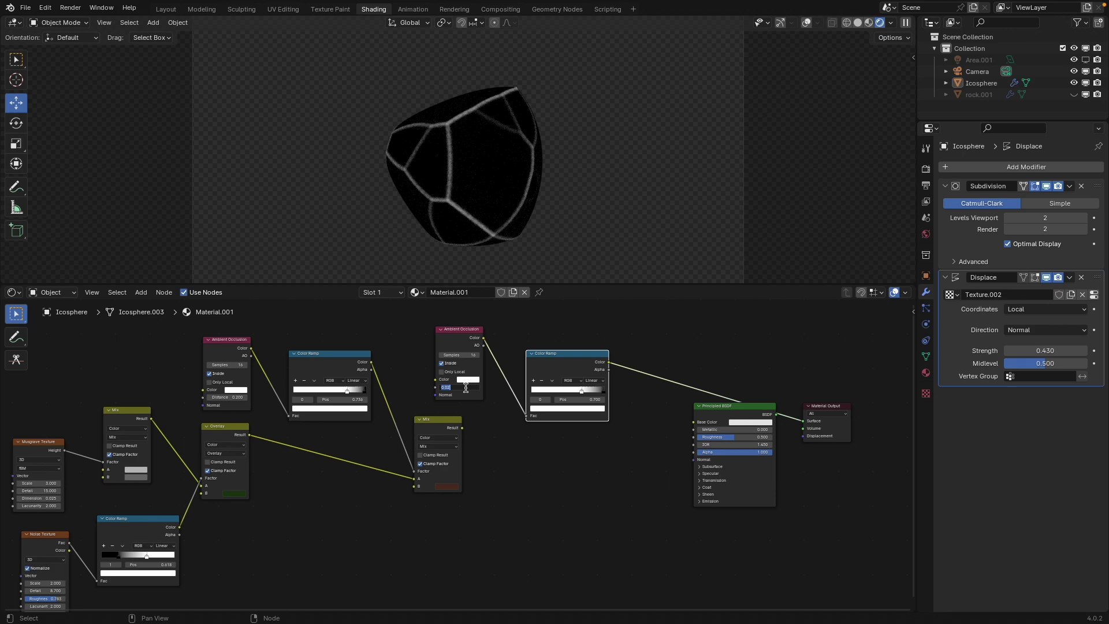
pyautogui.press('Return')
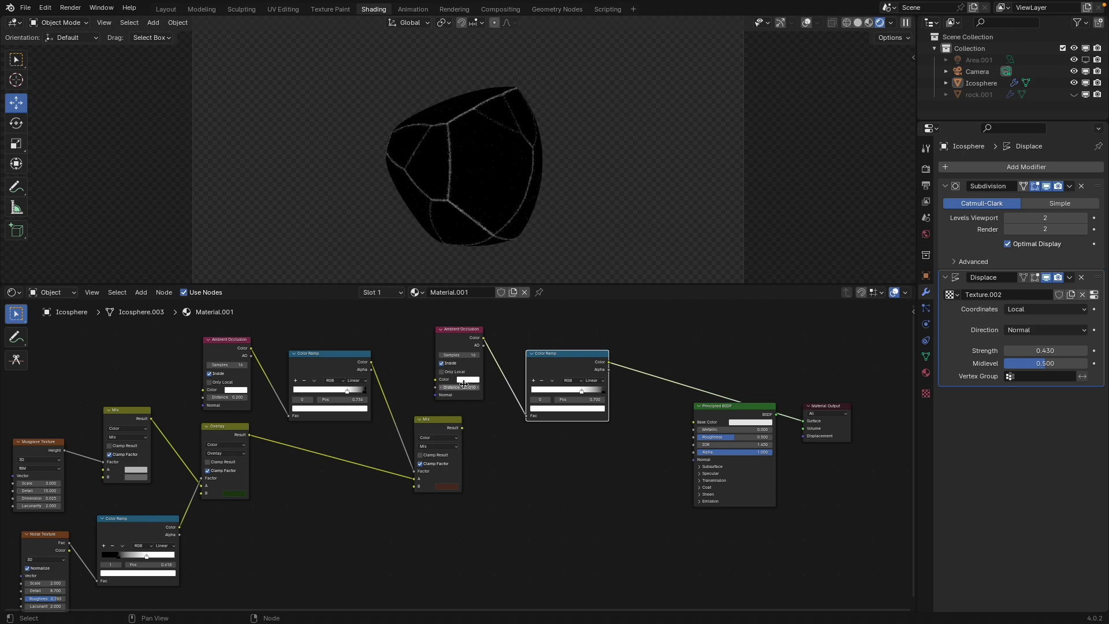
pyautogui.moveTo(603, 391); pyautogui.dragTo(585, 392)
# Step: Duplicate the last Mix node before the Principled BSDF, with the previous Mix result as A and the new Color Ramp as factor
pyautogui.moveTo(439, 480); pyautogui.dragTo(413, 462, button='middle')
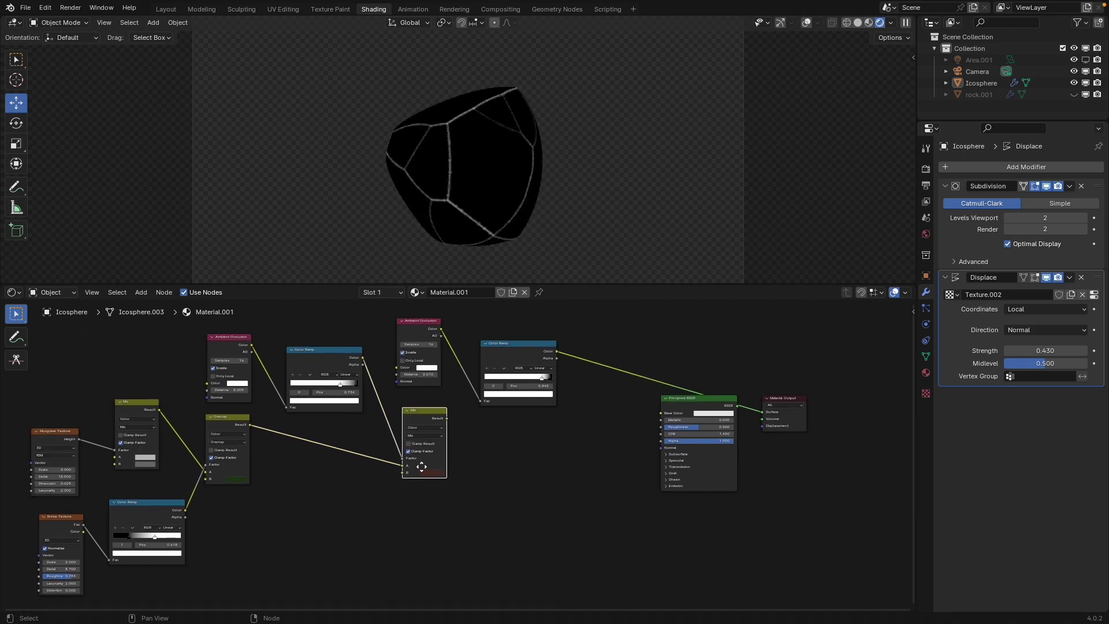
pyautogui.hotkey('shift', 'd')
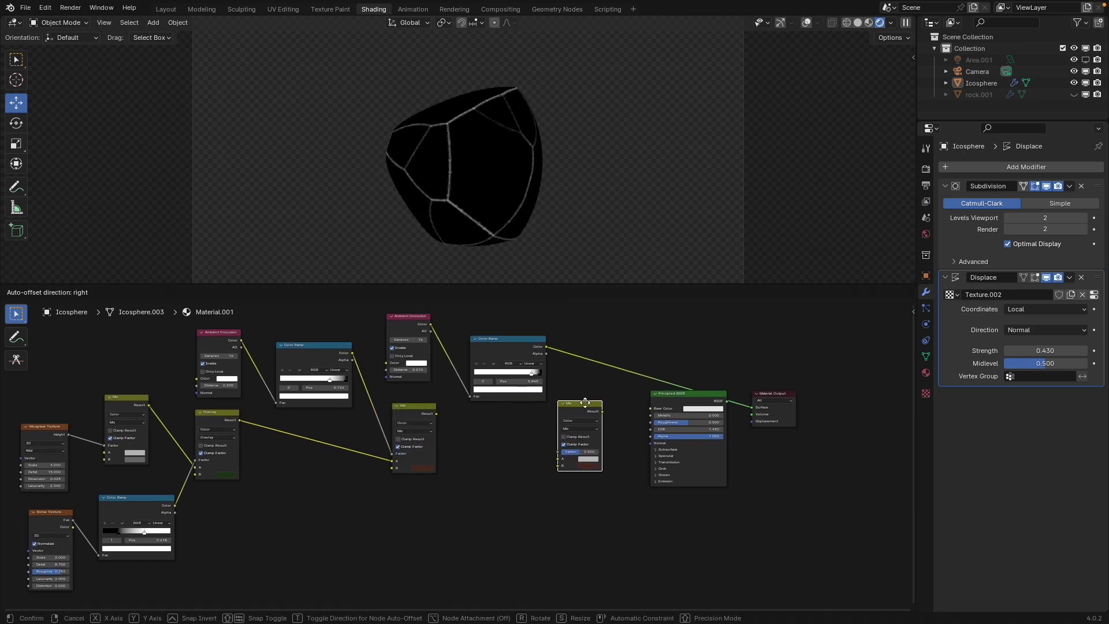
pyautogui.click(592, 407)
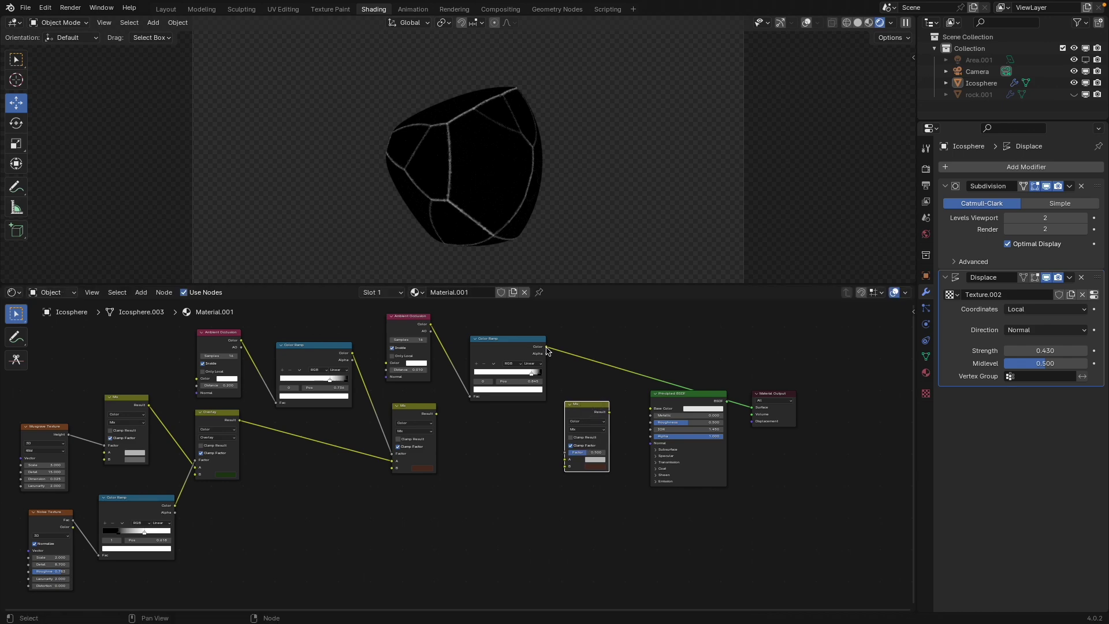
pyautogui.moveTo(547, 348); pyautogui.dragTo(565, 457)
pyautogui.moveTo(437, 413); pyautogui.dragTo(566, 460)
# Step: Set the duplicated Mix node's B color to bright orange and its blending mode to Screen
pyautogui.click(599, 468)
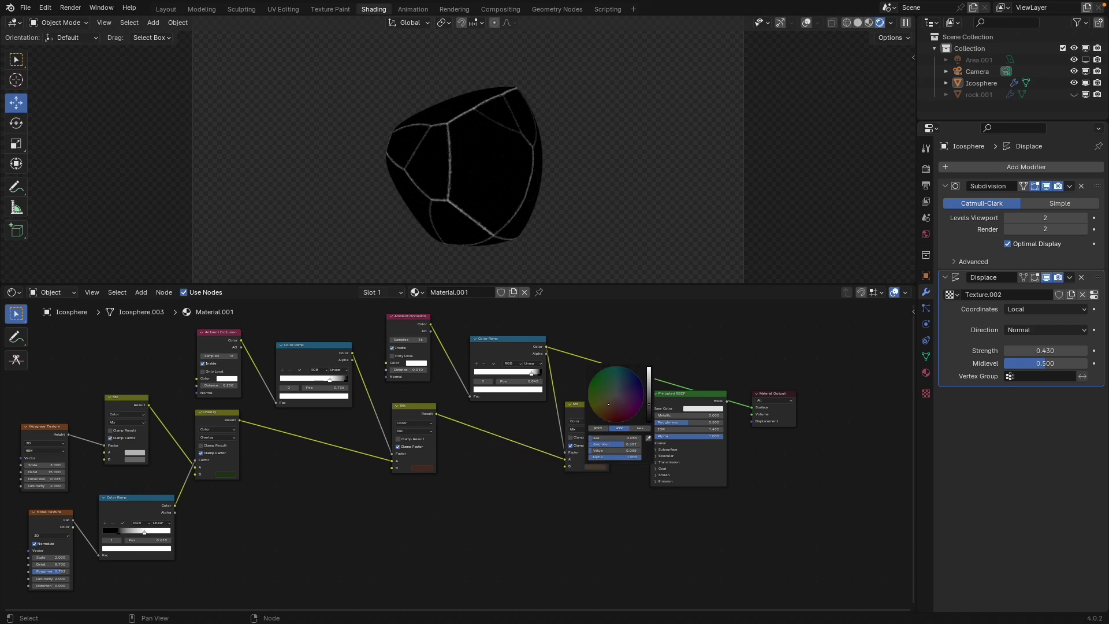
pyautogui.moveTo(649, 403); pyautogui.dragTo(649, 368)
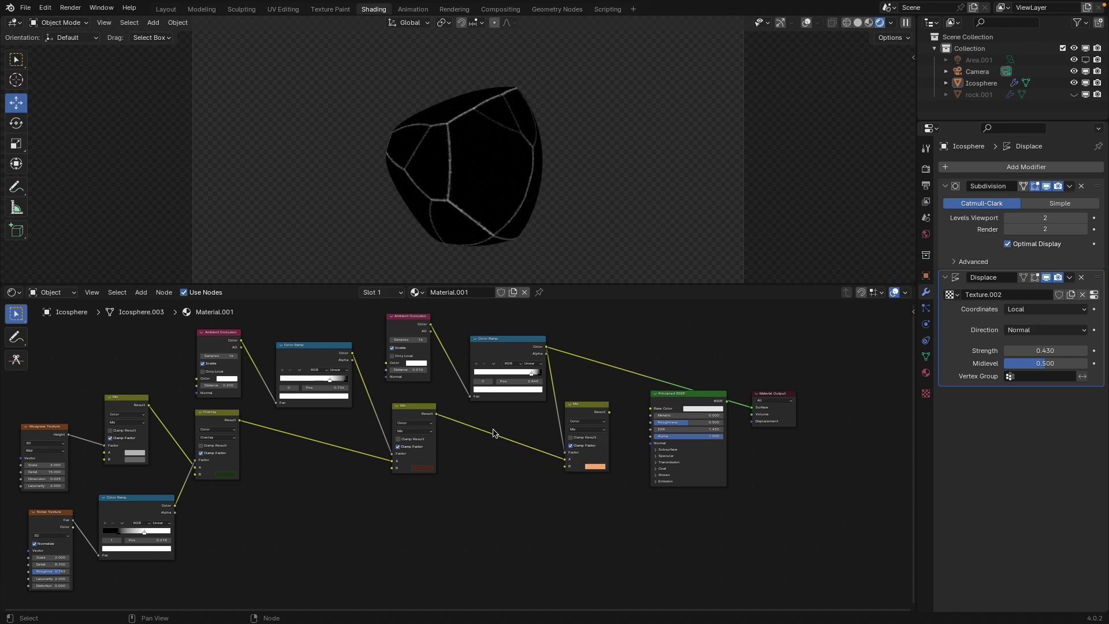
pyautogui.click(586, 430)
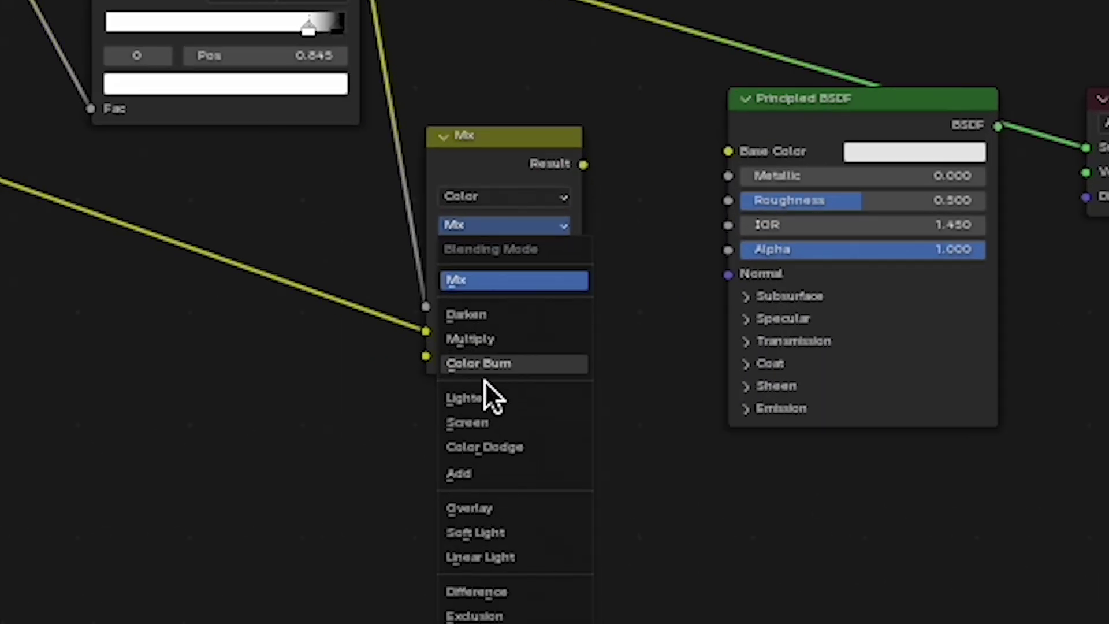
pyautogui.click(580, 485)
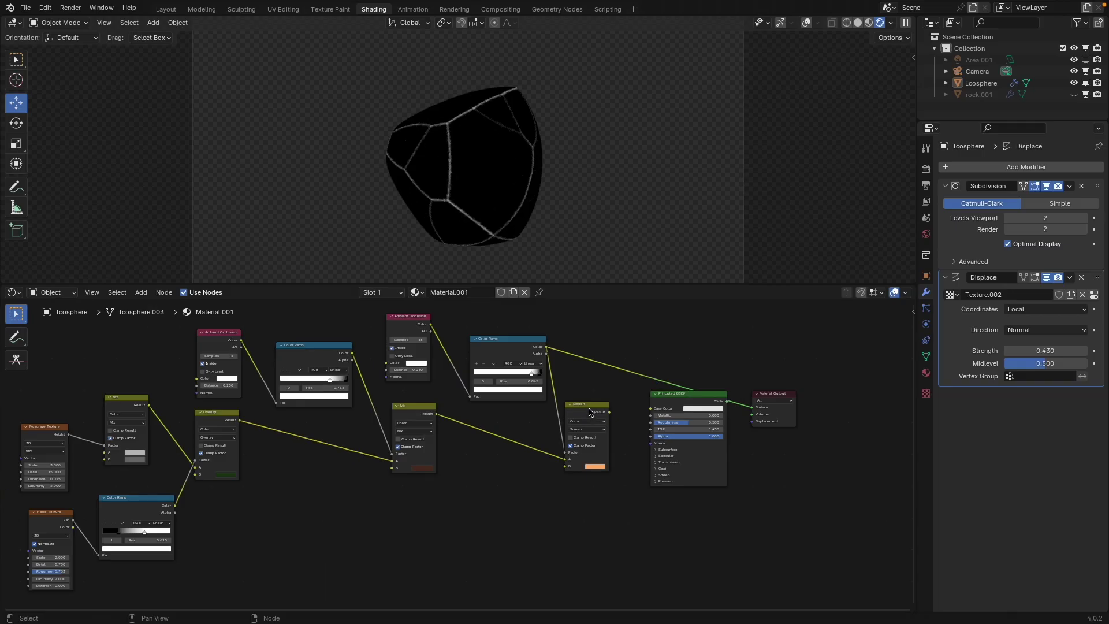
# Step: Preview the Screen node on the rock, lighten its B color to pale peach, and dim its Color Ramp's white stop to light grey
pyautogui.click(512, 159)
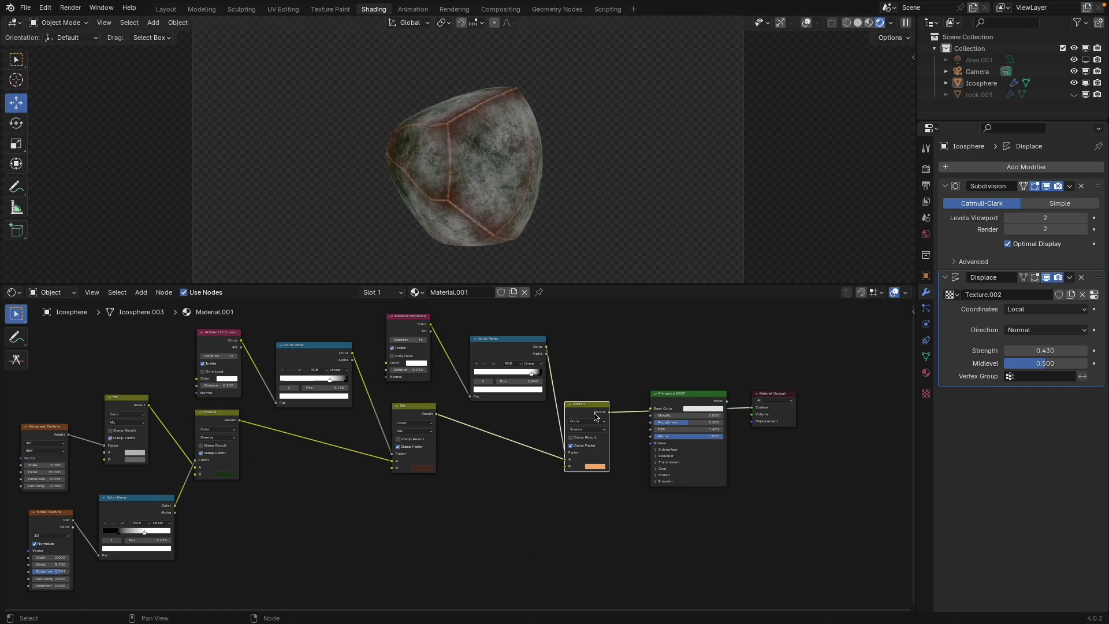
pyautogui.click(595, 466)
pyautogui.click(613, 406)
pyautogui.moveTo(532, 374); pyautogui.dragTo(531, 390)
pyautogui.click(530, 391)
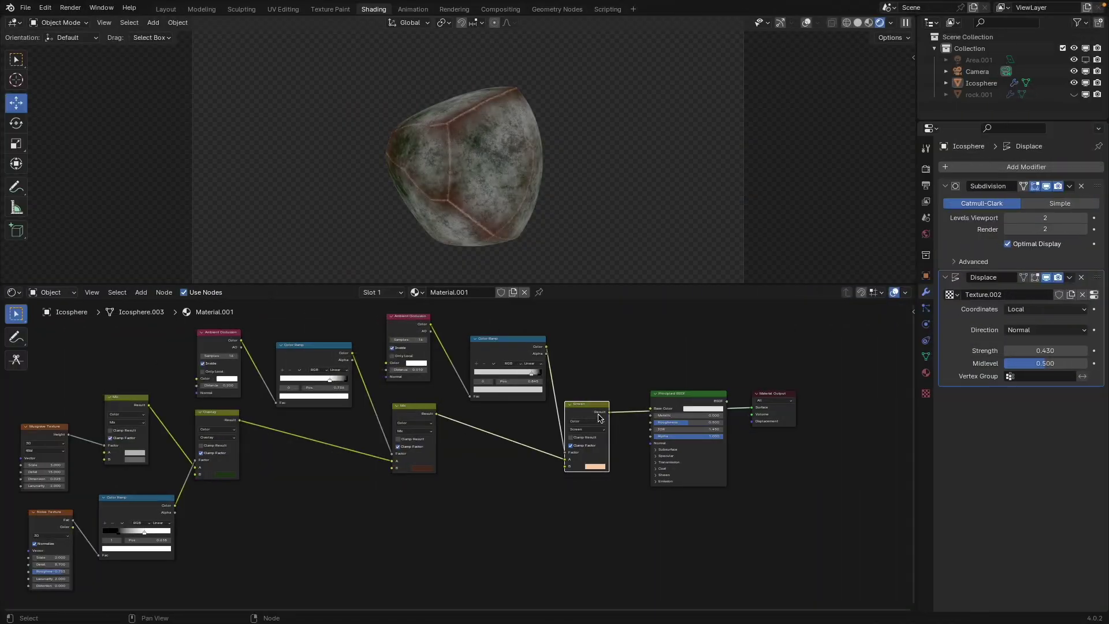
# Step: Connect the Screen result to Base Color, preview the Principled BSDF, and move it and the Material Output farther from the Screen node
pyautogui.moveTo(610, 412); pyautogui.dragTo(670, 409)
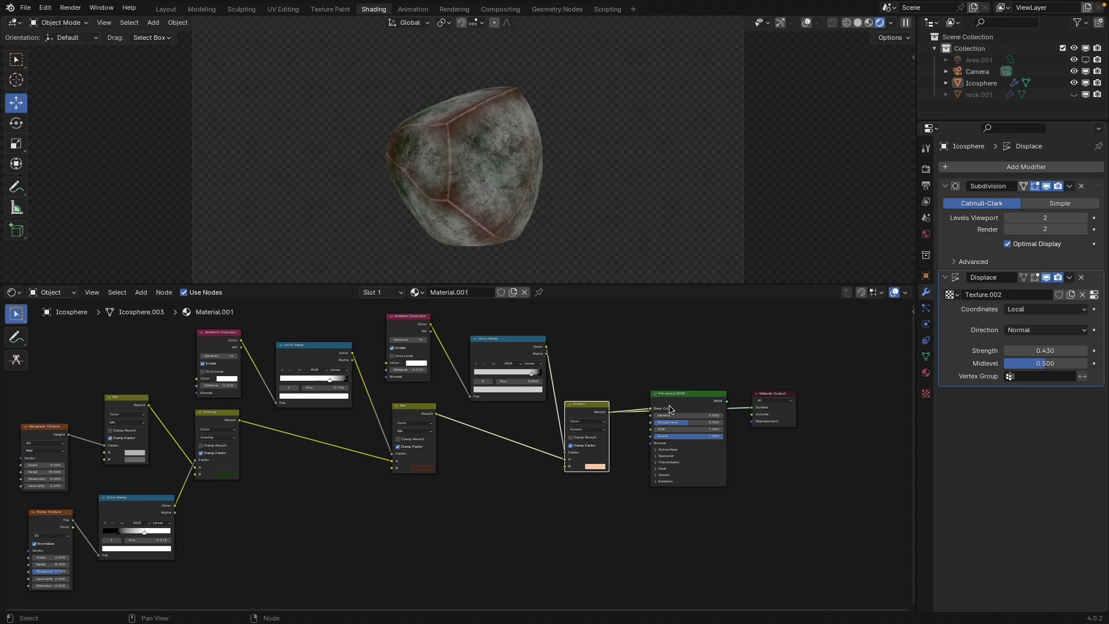
pyautogui.click(714, 402)
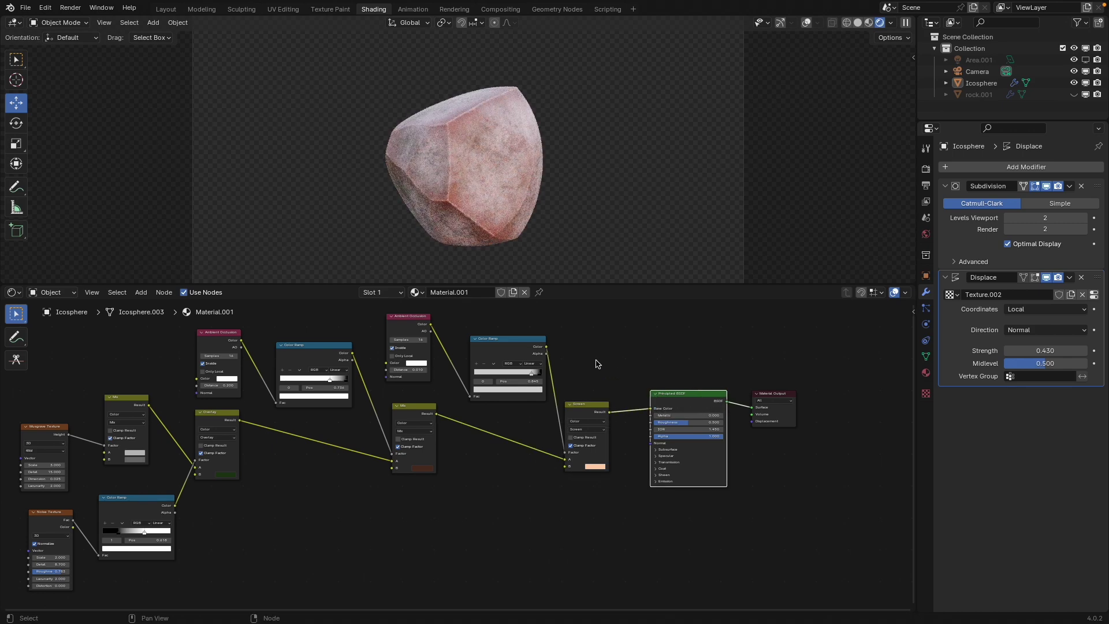
pyautogui.scroll(-1, 598, 363)
pyautogui.moveTo(652, 354); pyautogui.dragTo(769, 434)
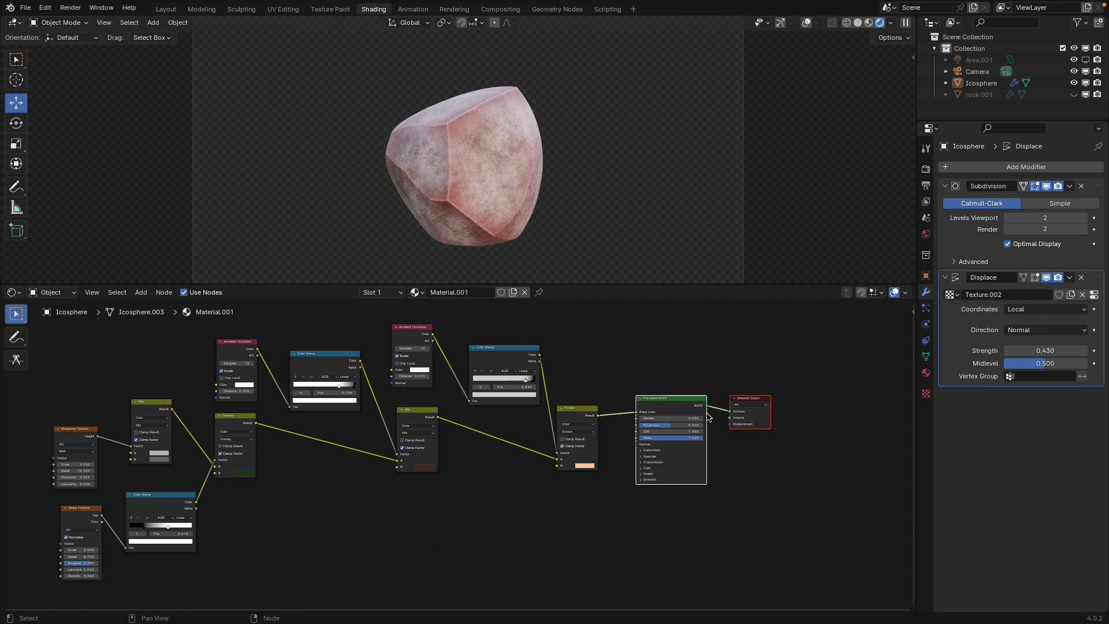
pyautogui.moveTo(666, 403); pyautogui.dragTo(694, 404)
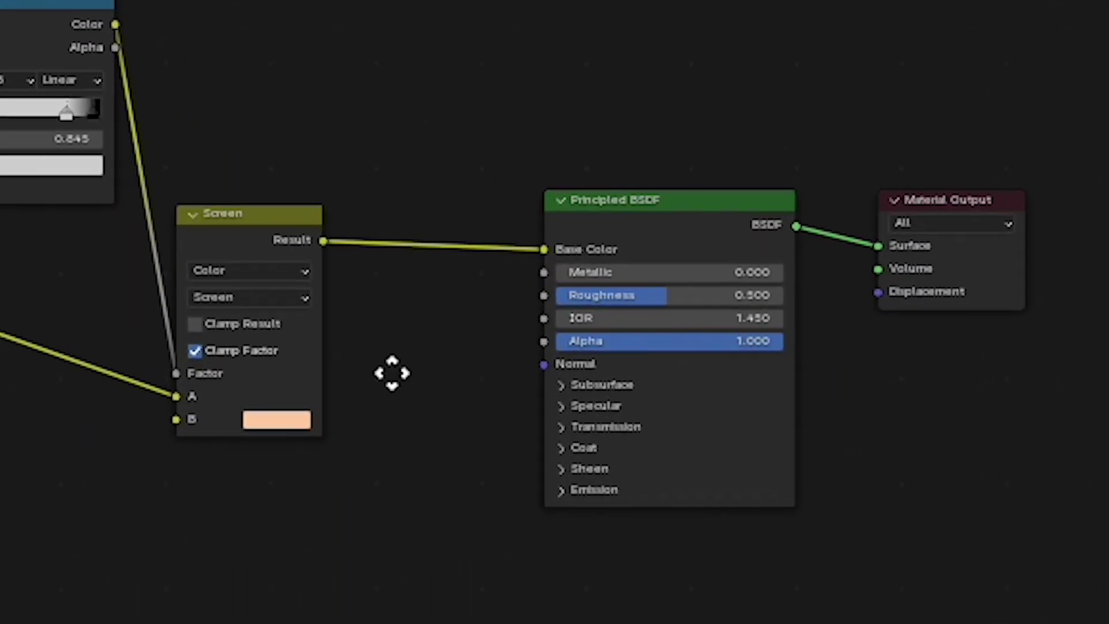
pyautogui.moveTo(694, 297); pyautogui.dragTo(553, 294)
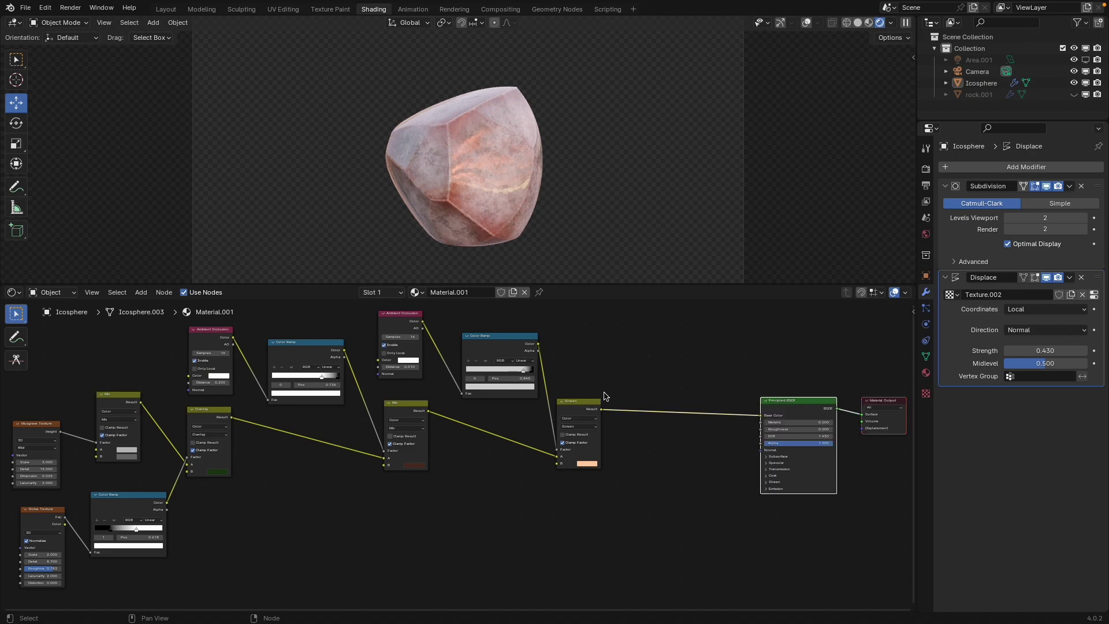
# Step: Add a Color Ramp between the Screen node and the Principled BSDF, feed it the Screen result, and preview it on the rock
pyautogui.hotkey('shift', 'a')
pyautogui.write('colo')
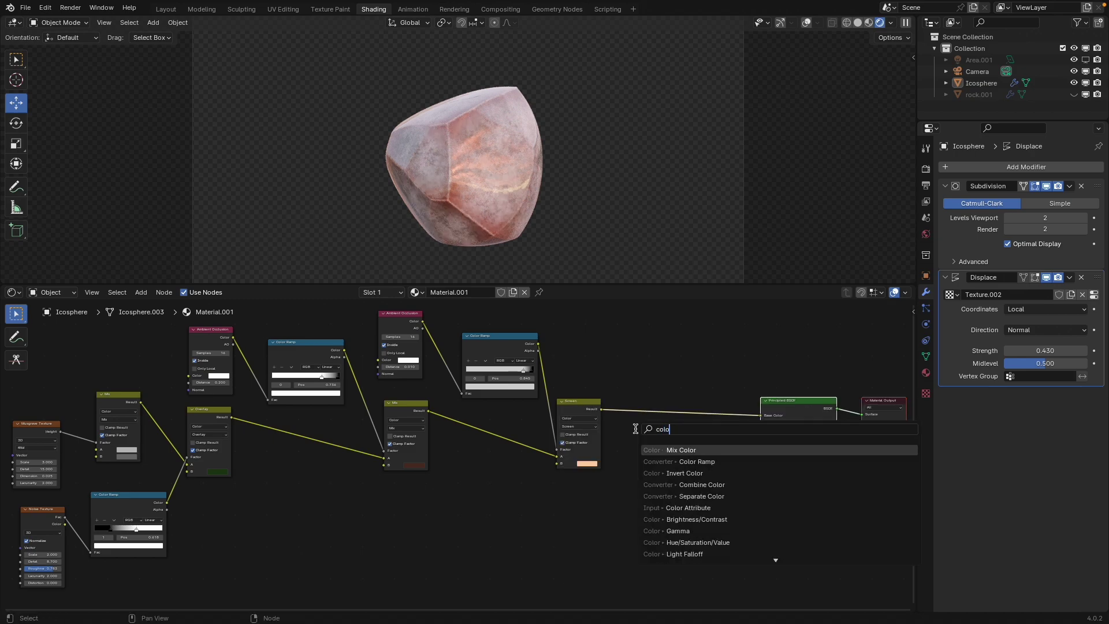
pyautogui.press('Down')
pyautogui.press('Return')
pyautogui.click(636, 429)
pyautogui.moveTo(602, 409); pyautogui.dragTo(637, 489)
pyautogui.keyDown('ctrl'); pyautogui.keyDown('shift'); pyautogui.click(681, 444); pyautogui.keyUp('shift'); pyautogui.keyUp('ctrl')
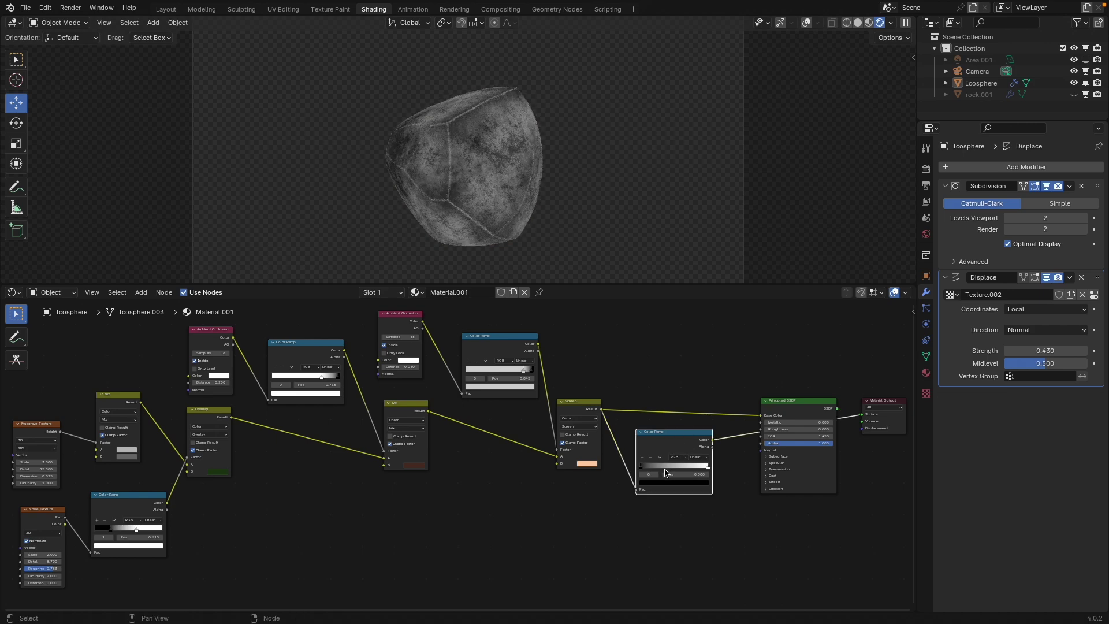
# Step: Tighten the new ramp's stops near the dark end, connect its Color to the Principled BSDF's Specular IOR Level, and preview the shader
pyautogui.moveTo(693, 467); pyautogui.dragTo(645, 467)
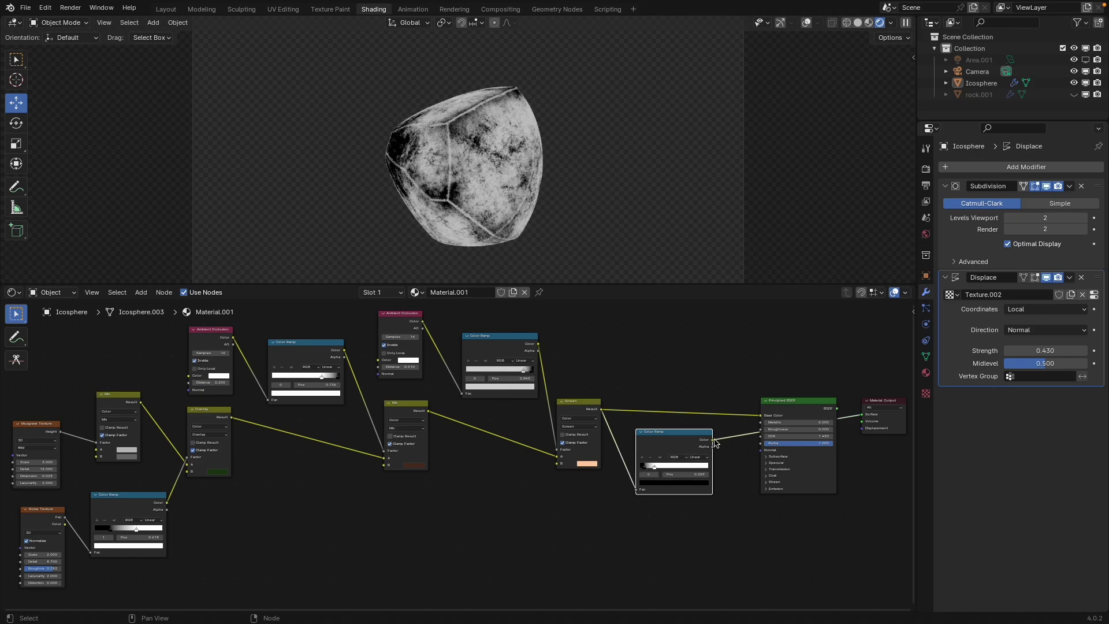
pyautogui.click(767, 464)
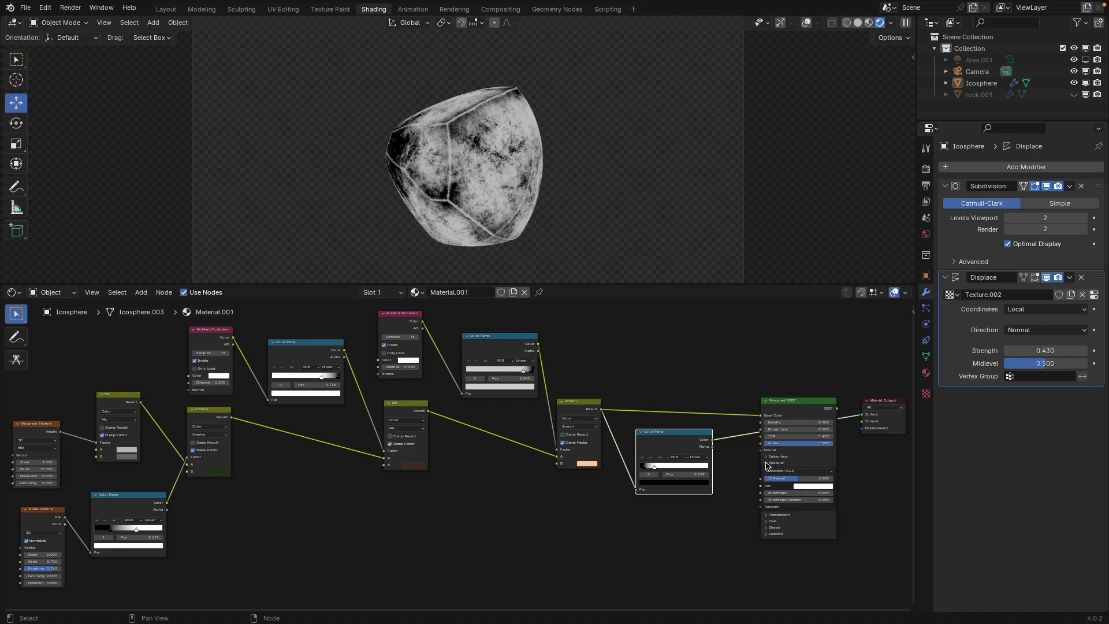
pyautogui.moveTo(646, 287); pyautogui.dragTo(752, 376)
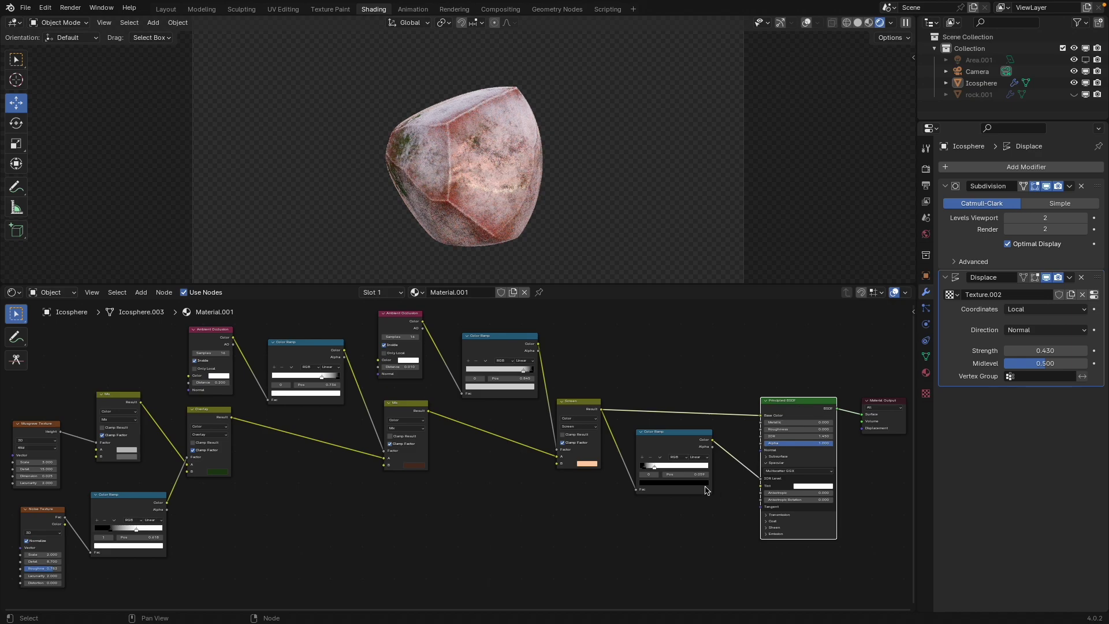
# Step: Change the specular ramp's black stop to medium grey and move it to position 0.073
pyautogui.click(662, 483)
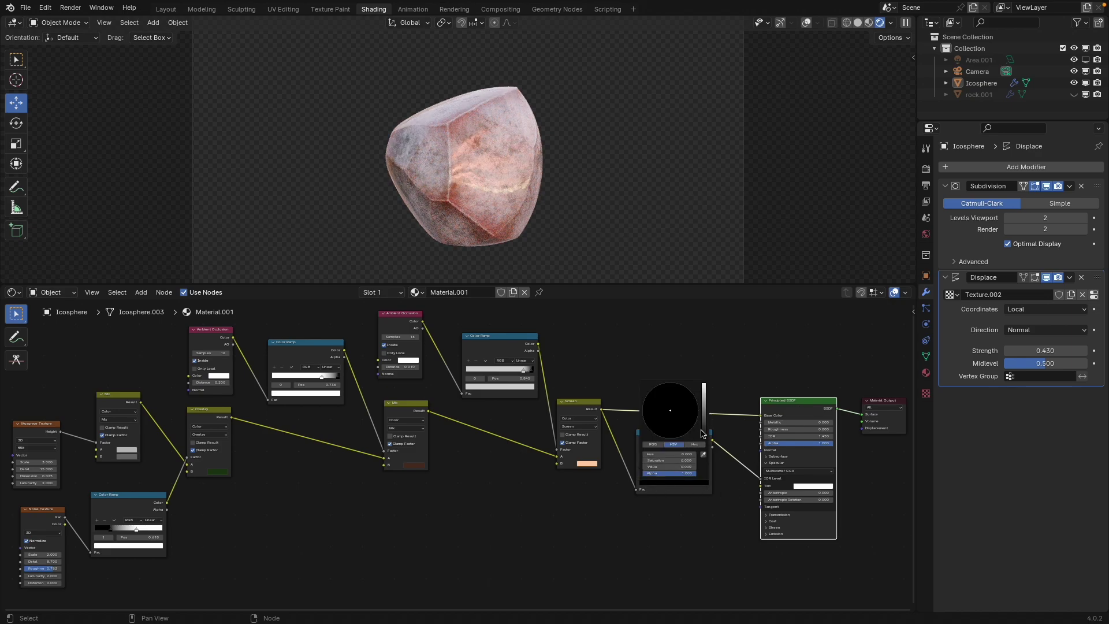
pyautogui.moveTo(702, 433); pyautogui.dragTo(704, 409)
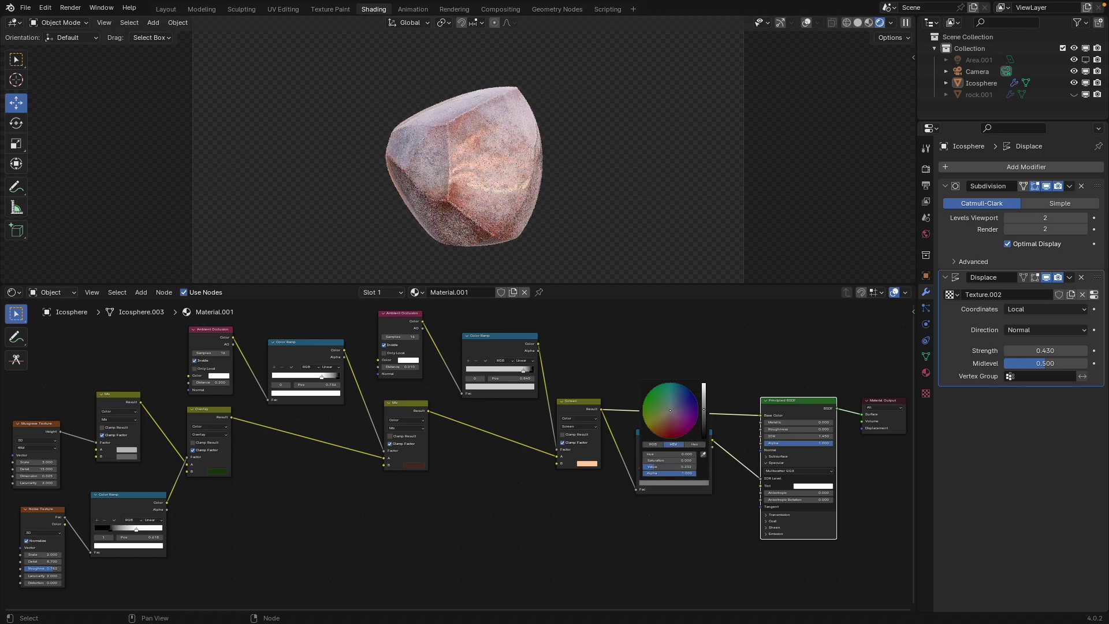
pyautogui.moveTo(642, 467); pyautogui.dragTo(646, 467)
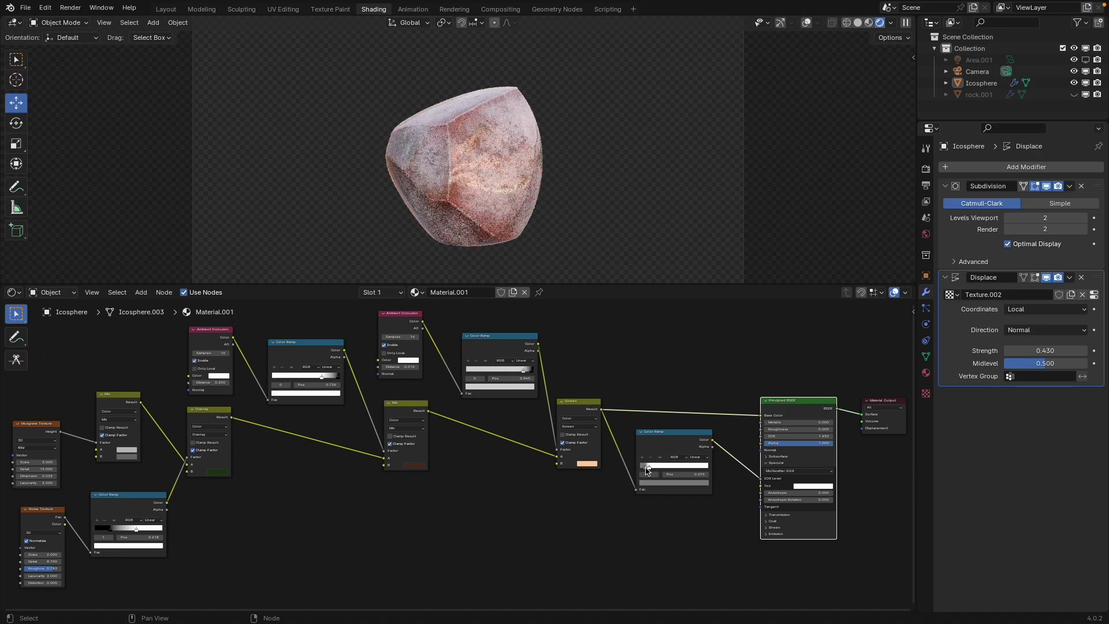
# Step: Set the Principled BSDF's roughness to 0.85
pyautogui.click(803, 429)
pyautogui.write('.')
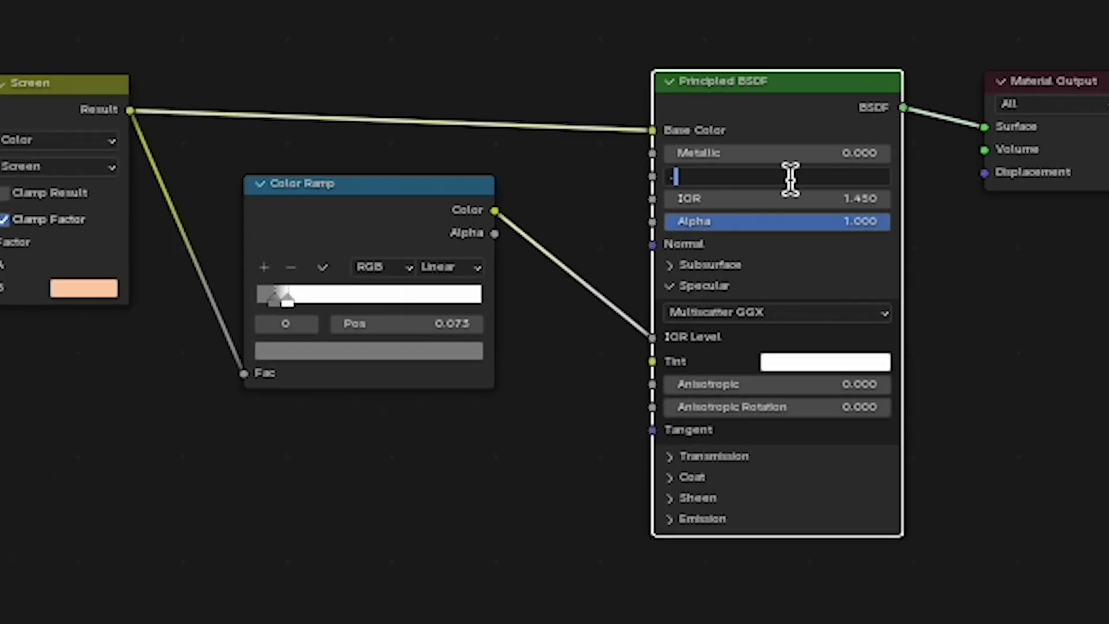
pyautogui.write('85')
pyautogui.press('Return')
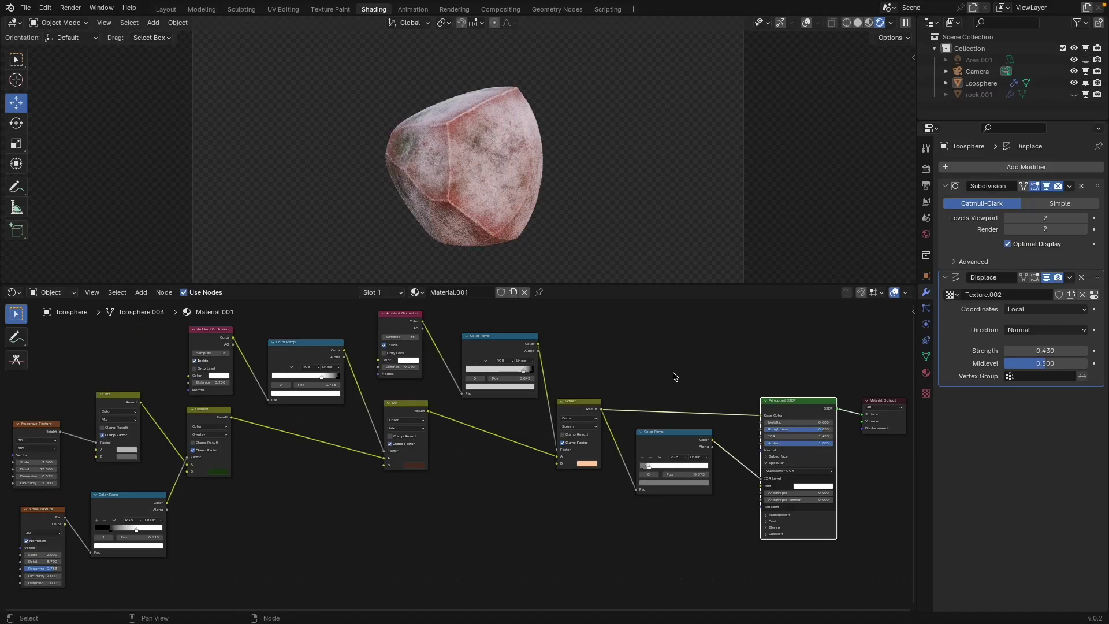
# Step: Preview the Overlay node, add another Color Ramp below the specular ramp, and connect the Overlay result to its Fac input
pyautogui.keyDown('ctrl'); pyautogui.keyDown('shift'); pyautogui.click(213, 415); pyautogui.keyUp('shift'); pyautogui.keyUp('ctrl')
pyautogui.hotkey('shift', 'a')
pyautogui.write('col')
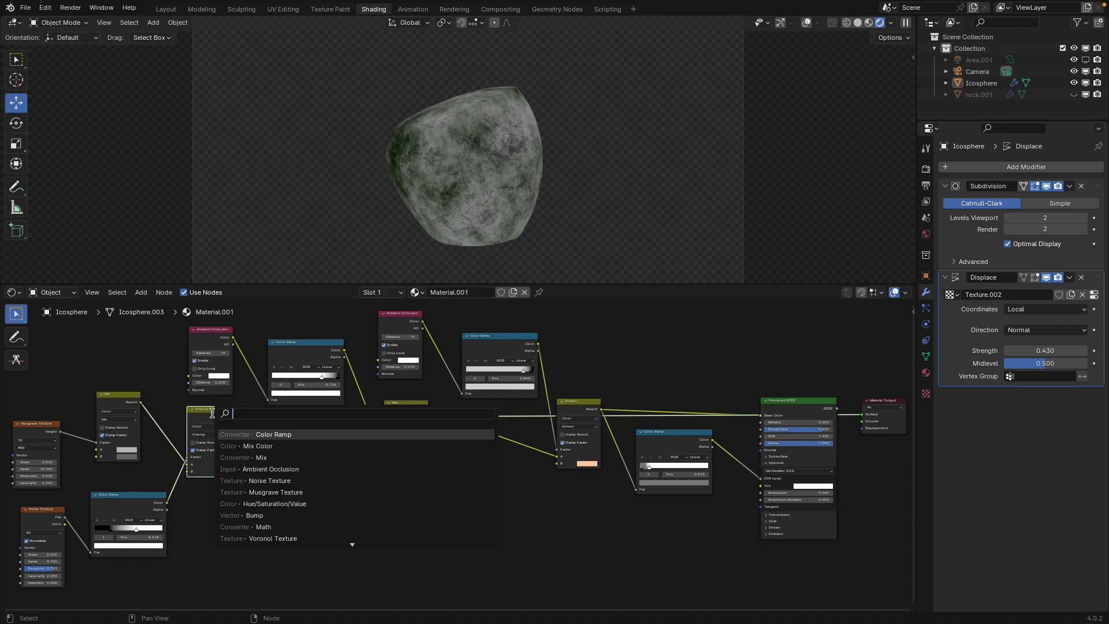
pyautogui.press('Down')
pyautogui.press('Return')
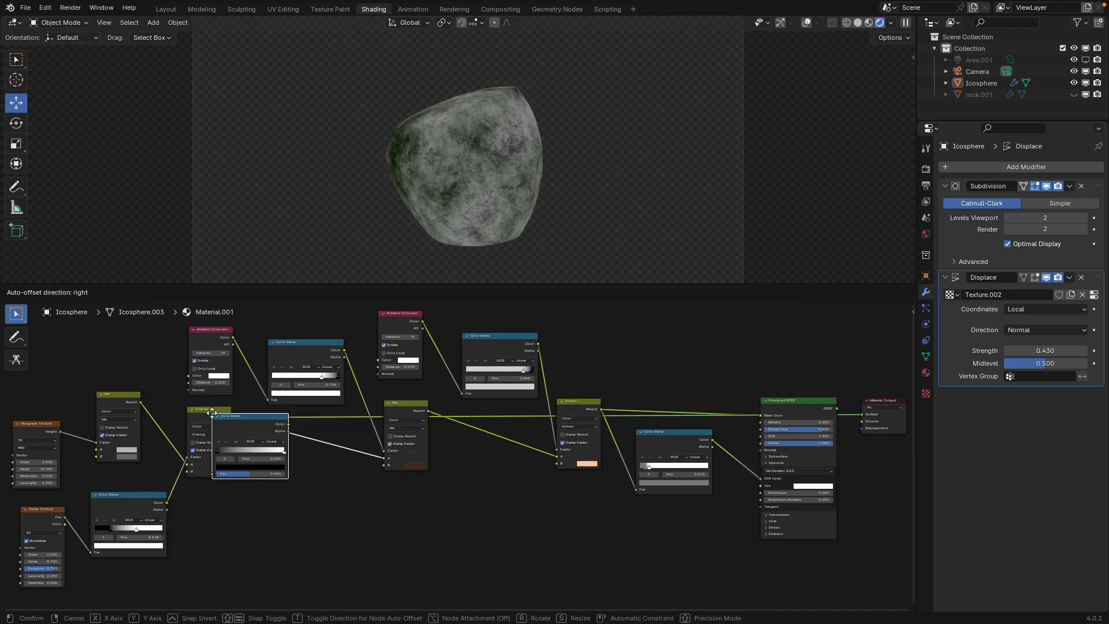
pyautogui.click(576, 507)
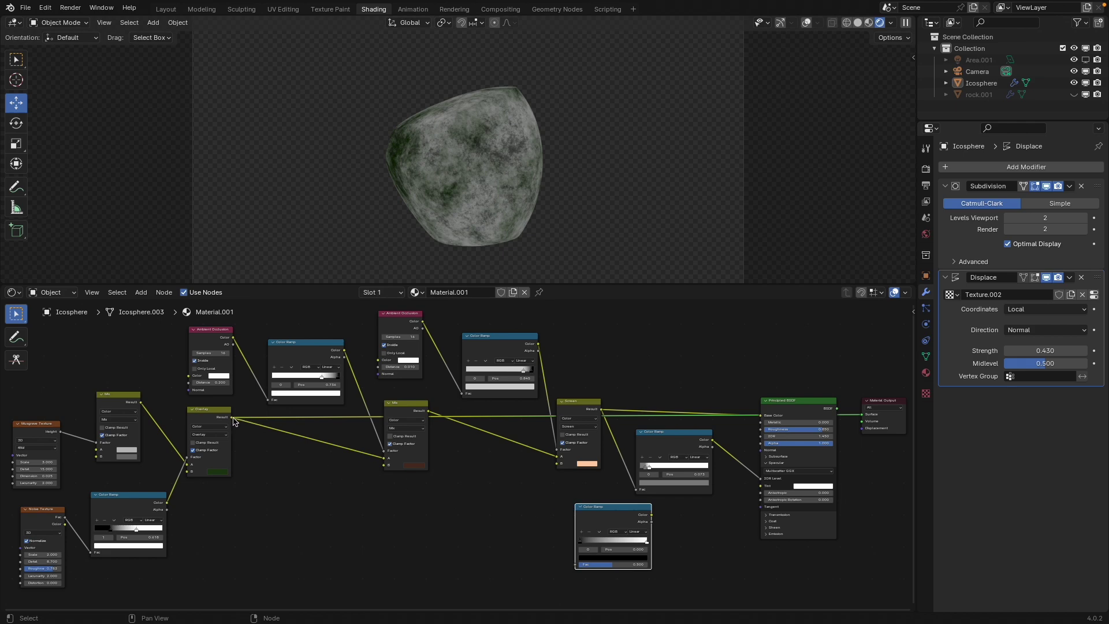
pyautogui.moveTo(233, 418); pyautogui.dragTo(577, 564)
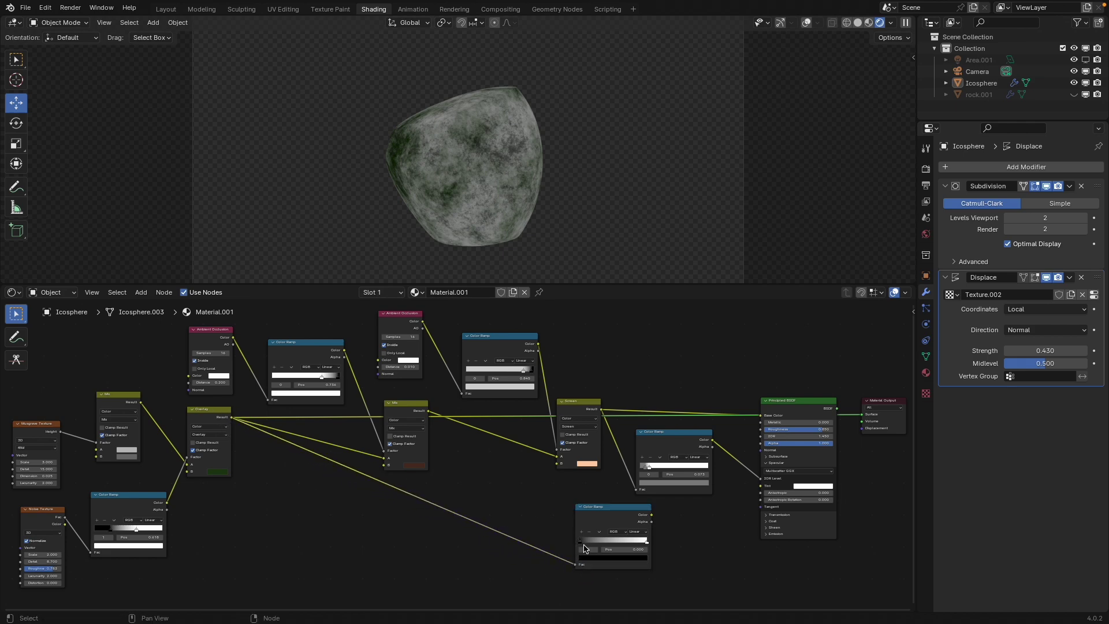
# Step: Reposition the new Color Ramp below the specular ramp, preview it, and move its white stop to position 0.382
pyautogui.press('g')
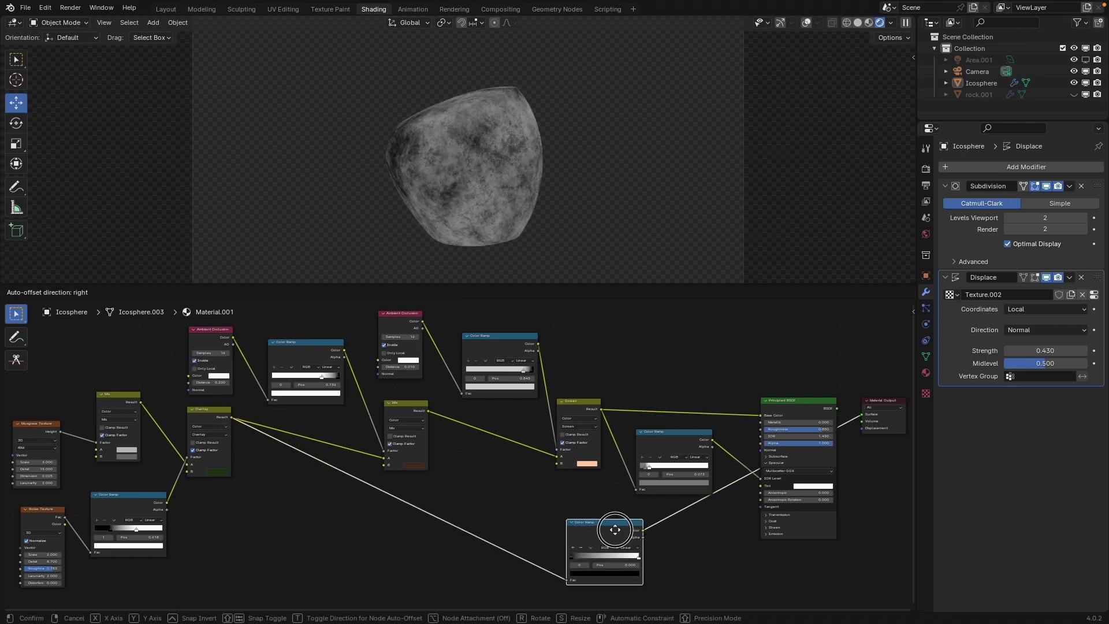
pyautogui.click(572, 557)
pyautogui.moveTo(636, 556); pyautogui.dragTo(580, 557)
pyautogui.moveTo(590, 557)
pyautogui.mouseDown()
pyautogui.moveTo(604, 556)
pyautogui.moveTo(577, 556)
pyautogui.moveTo(598, 557)
pyautogui.mouseUp()
# Step: Add a Bump node with strength 0.25, feed the new ramp's Color into its Height, and connect its Normal to the Principled BSDF
pyautogui.hotkey('shift', 'a')
pyautogui.write('bump')
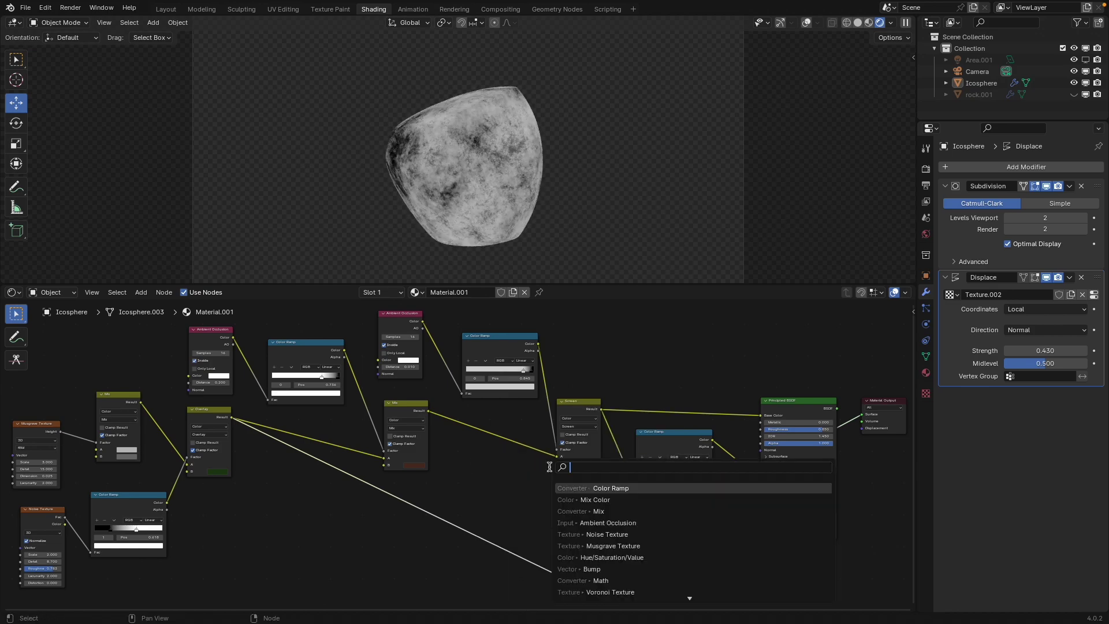
pyautogui.press('Return')
pyautogui.click(674, 529)
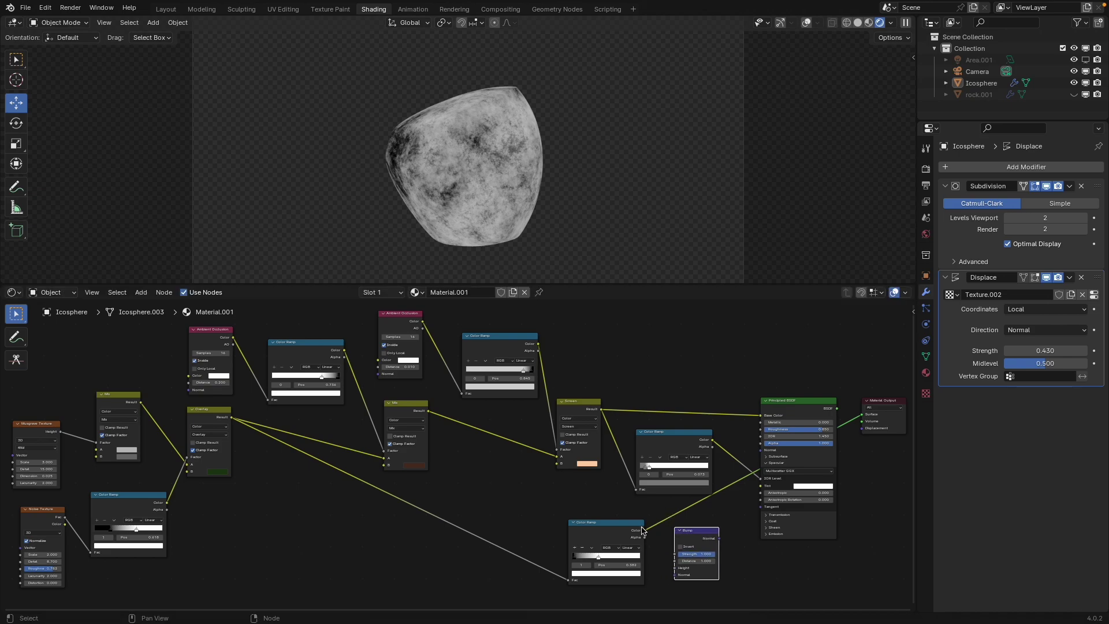
pyautogui.moveTo(644, 530); pyautogui.dragTo(675, 568)
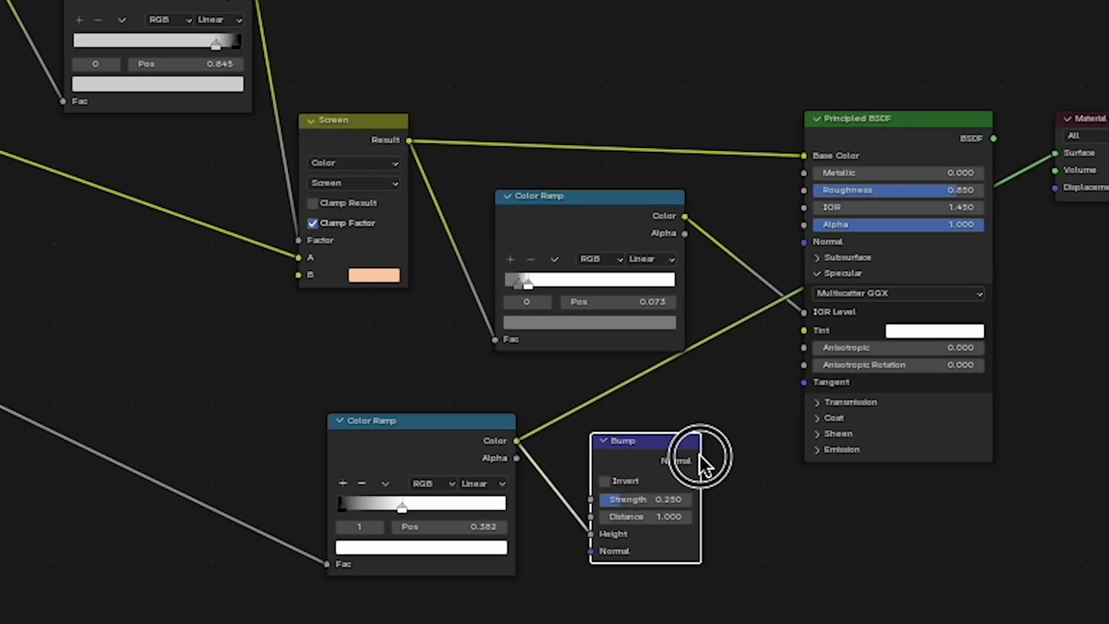
pyautogui.moveTo(701, 461); pyautogui.dragTo(805, 241)
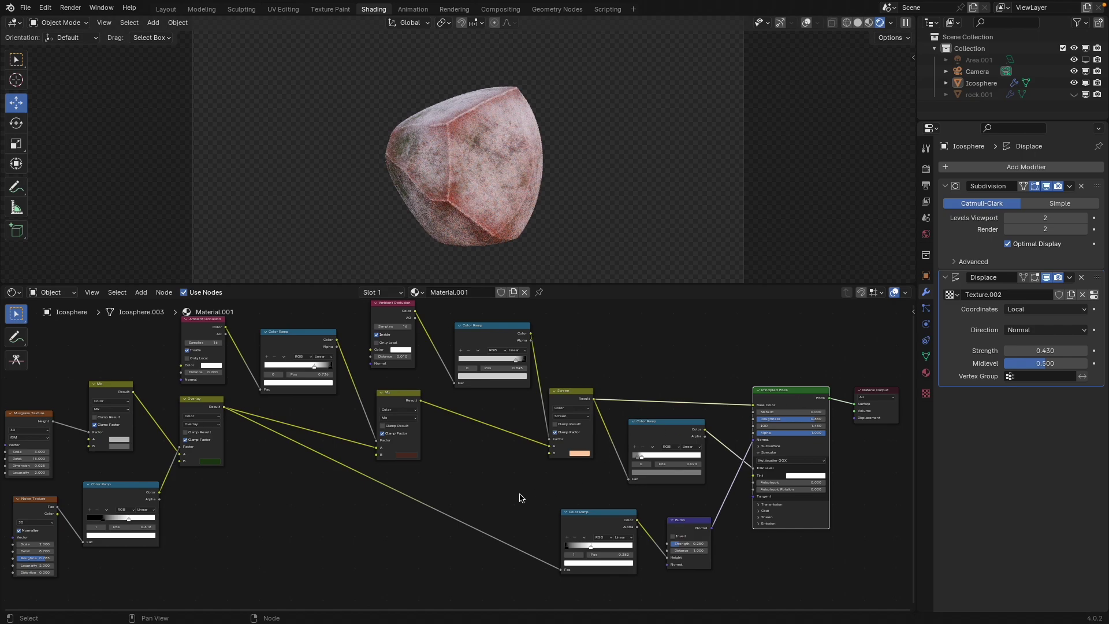
# Step: Shift the Overlay node's green B color to a darker olive and adjust the Noise Texture's scale, detail and roughness
pyautogui.click(212, 460)
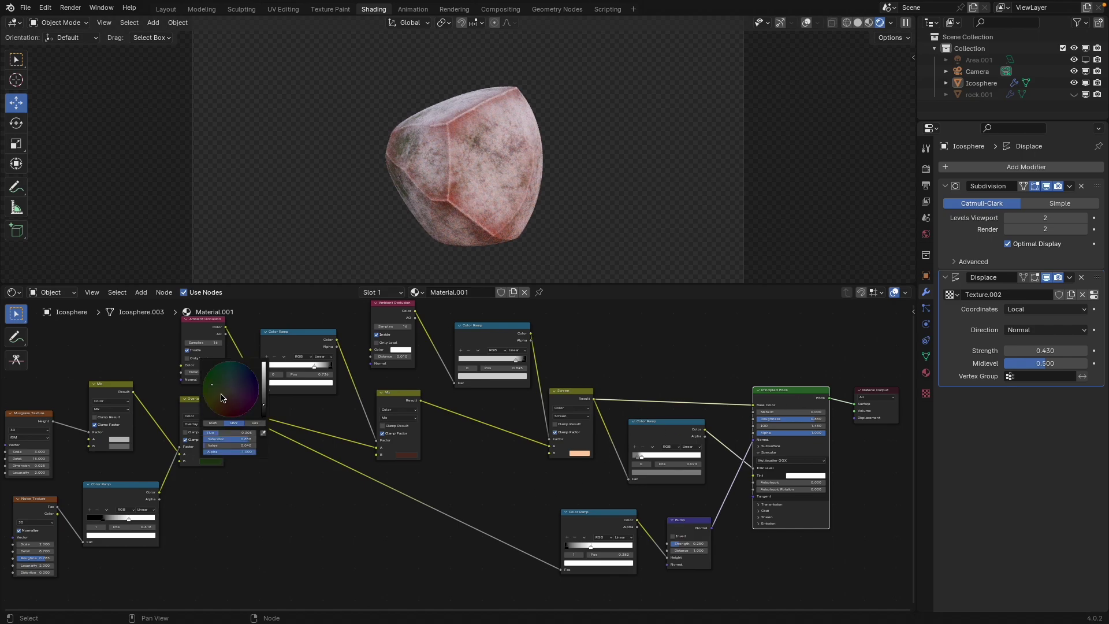
pyautogui.click(217, 400)
pyautogui.moveTo(264, 406)
pyautogui.mouseDown()
pyautogui.moveTo(263, 370)
pyautogui.moveTo(263, 409)
pyautogui.mouseUp()
pyautogui.moveTo(35, 544); pyautogui.dragTo(49, 551)
pyautogui.moveTo(36, 558); pyautogui.dragTo(29, 558)
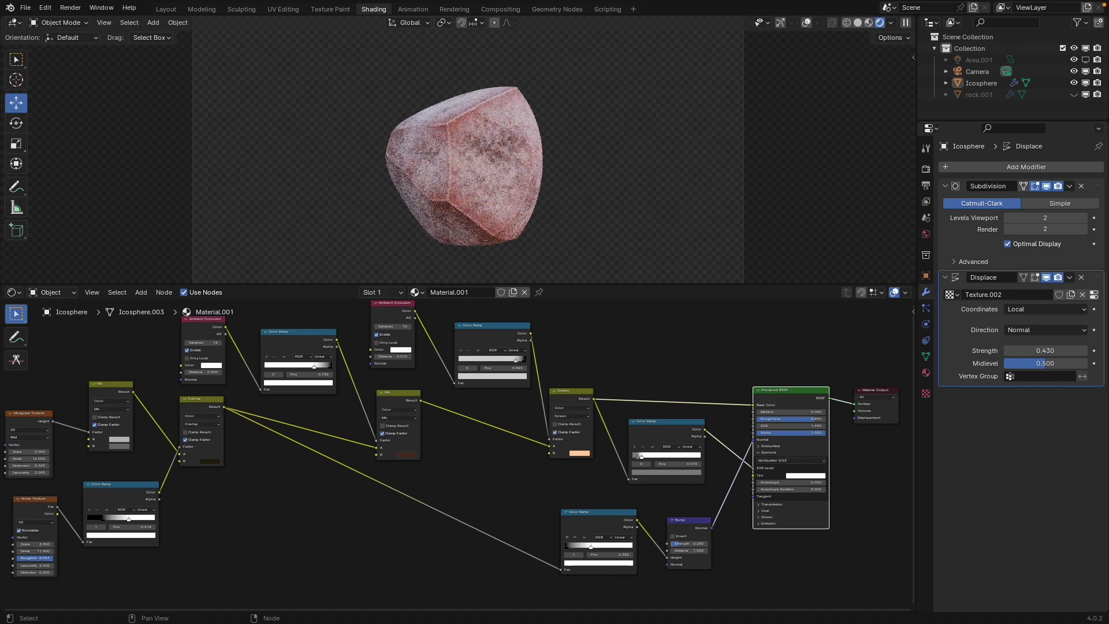
# Step: Slightly brighten the second Mix node's brown B color and mute the Screen node's peach B color to a dull brownish pink
pyautogui.click(411, 455)
pyautogui.moveTo(461, 402)
pyautogui.mouseDown()
pyautogui.moveTo(461, 384)
pyautogui.moveTo(461, 397)
pyautogui.mouseUp()
pyautogui.click(579, 453)
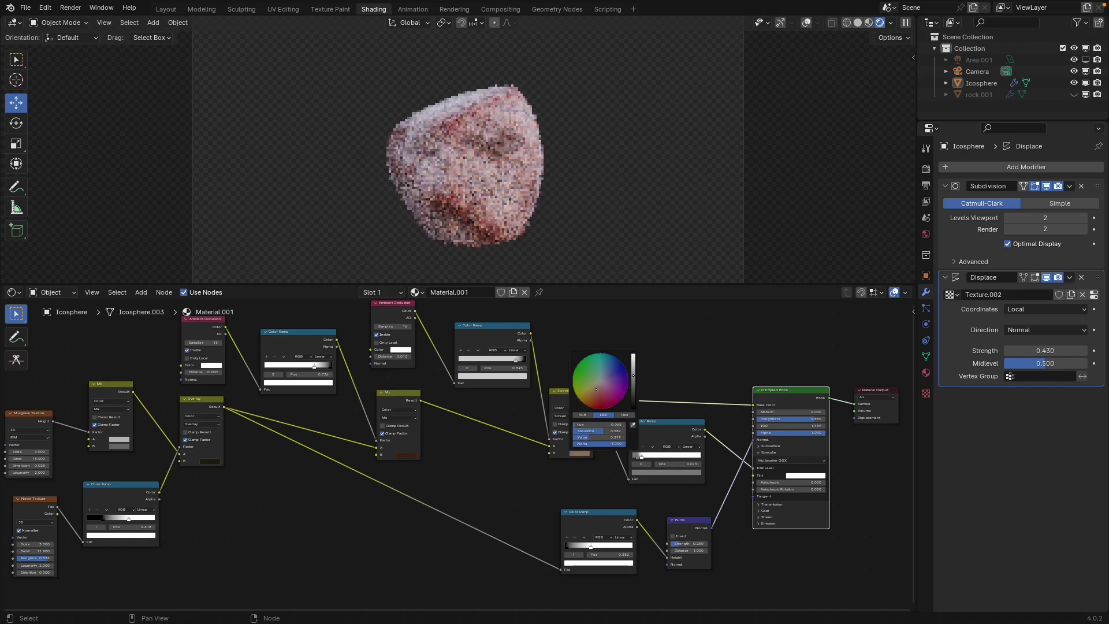